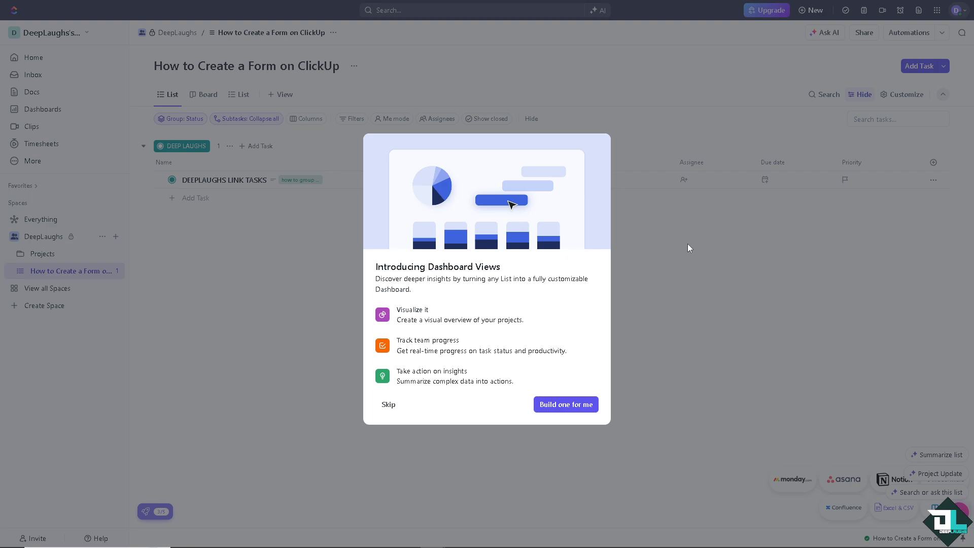
- Skip the Dashboard Views introduction and add a Form view to the How to Create a Form on ClickUp list
left_click(389, 404)
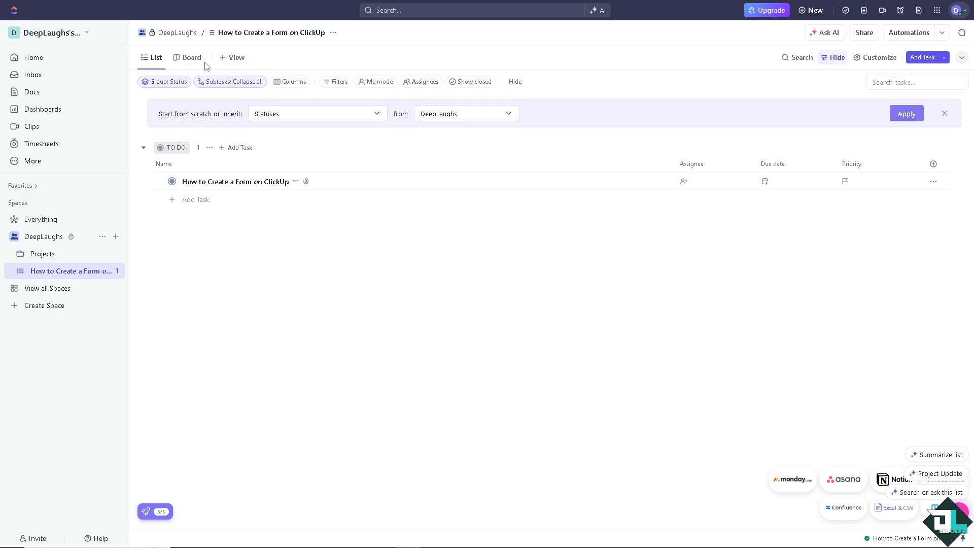
left_click(233, 60)
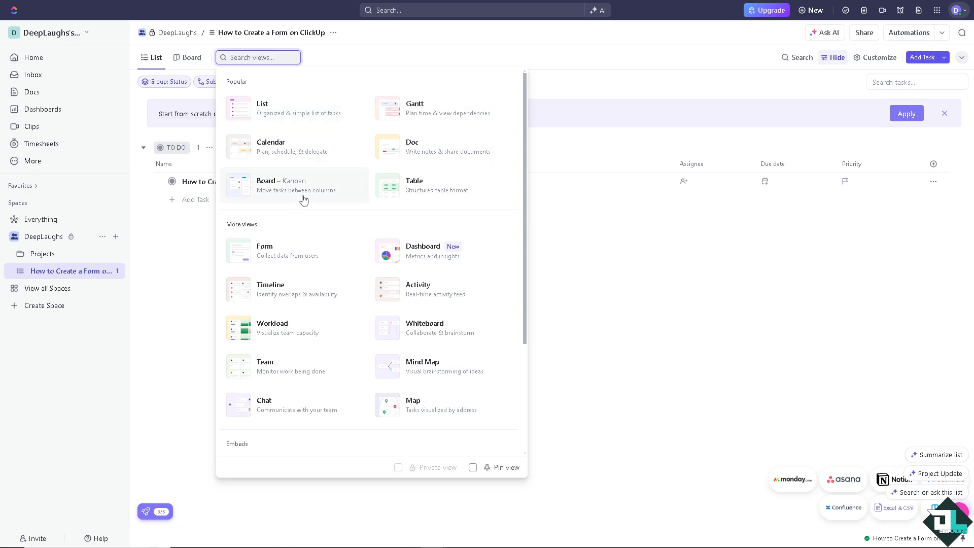
left_click(311, 259)
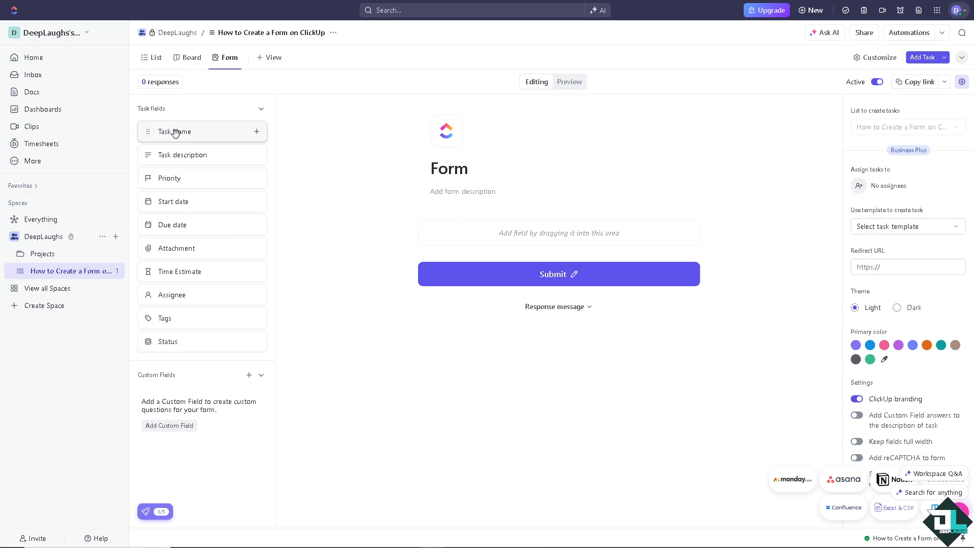
- Add the Task description field to the form with the placeholder text "How to Create a Form on ClickUp"
left_click_drag(176, 132, 530, 147)
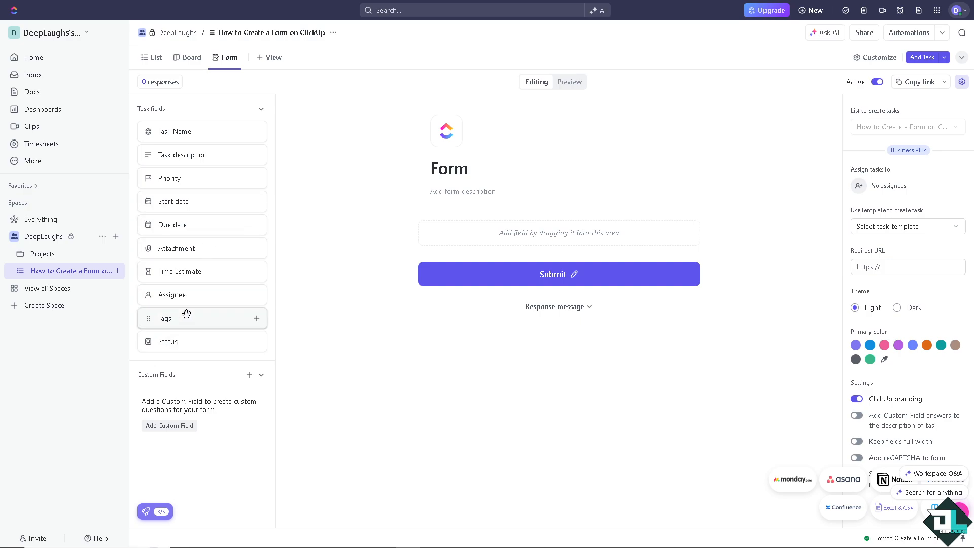
left_click_drag(196, 156, 550, 234)
left_click(512, 268)
type("How to Create a Form on ClickUp")
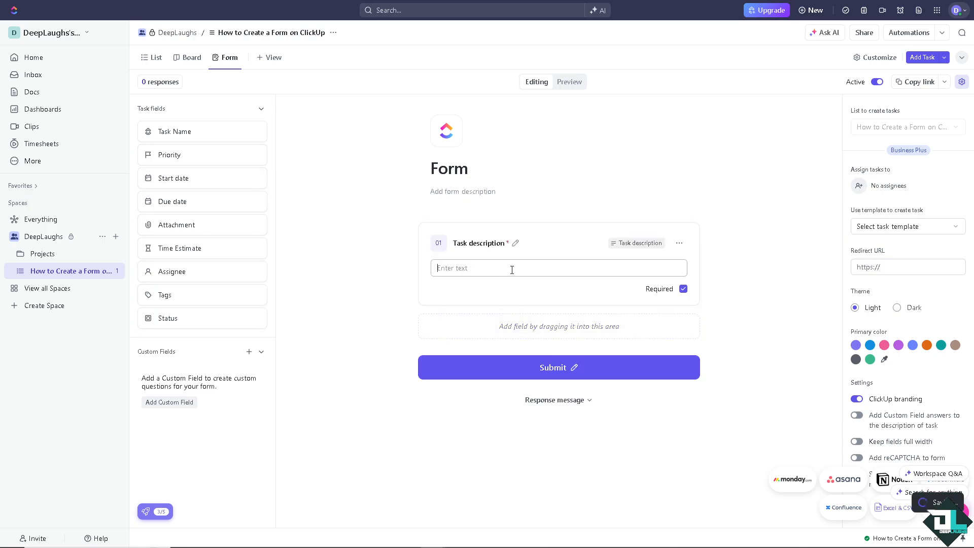
left_click(424, 341)
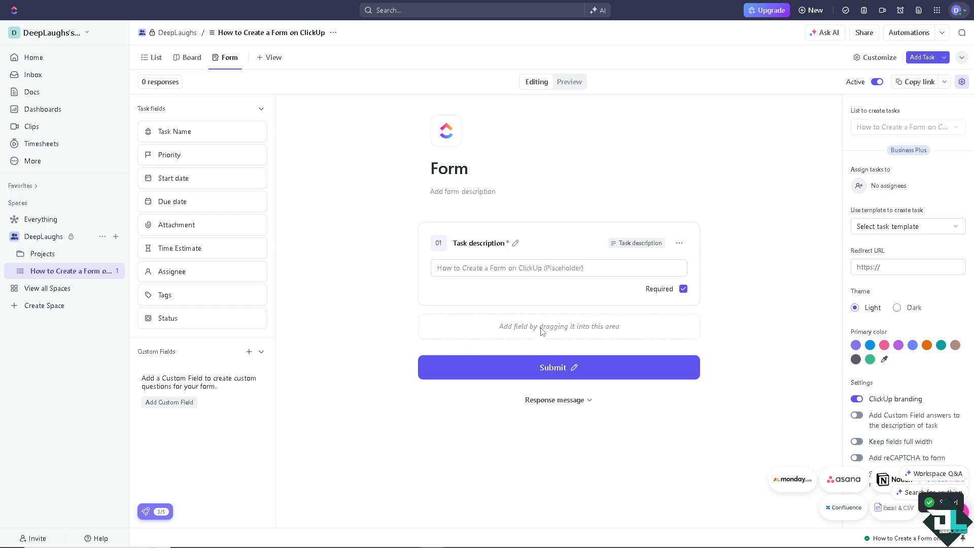
- Rename the form to "DeepLaughs Form"
left_click(439, 167)
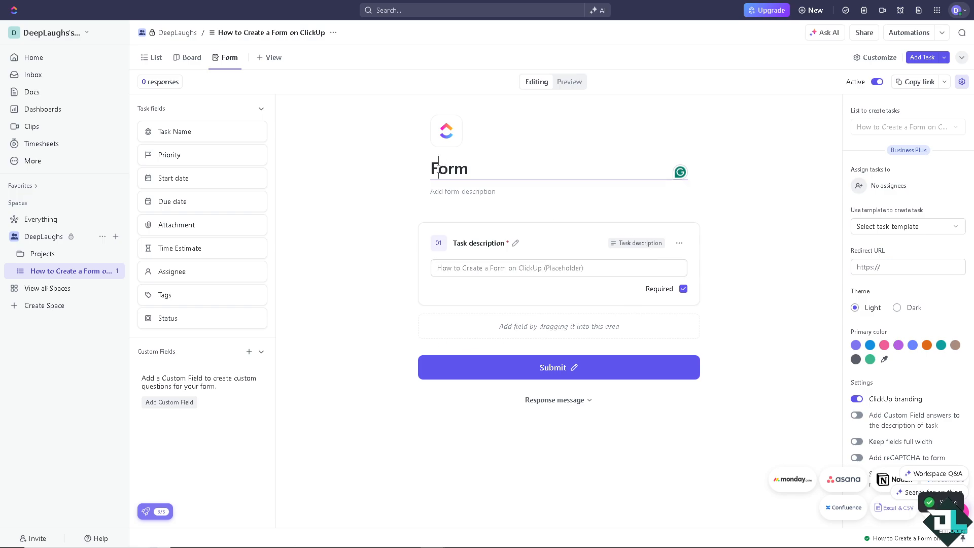
type("Deep")
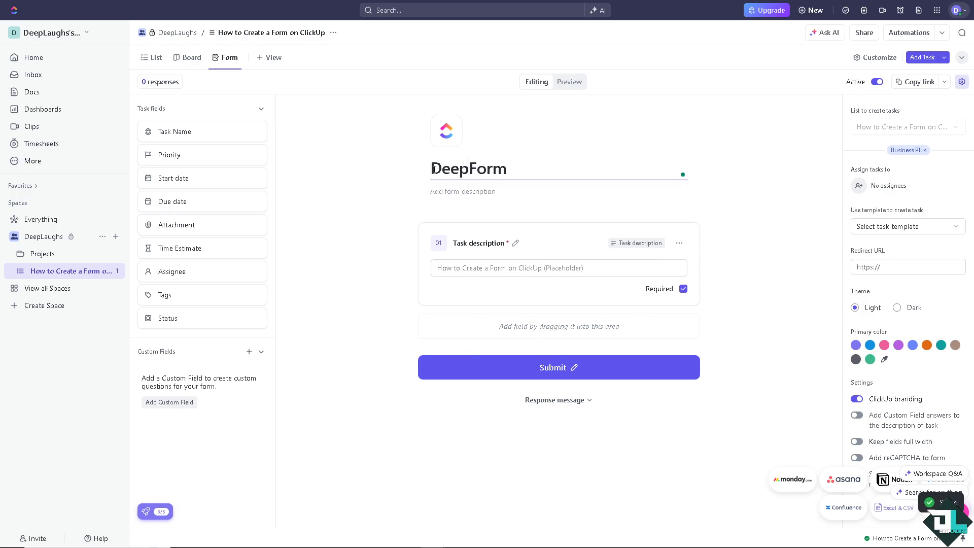
type("Laug")
key("BackSpace")
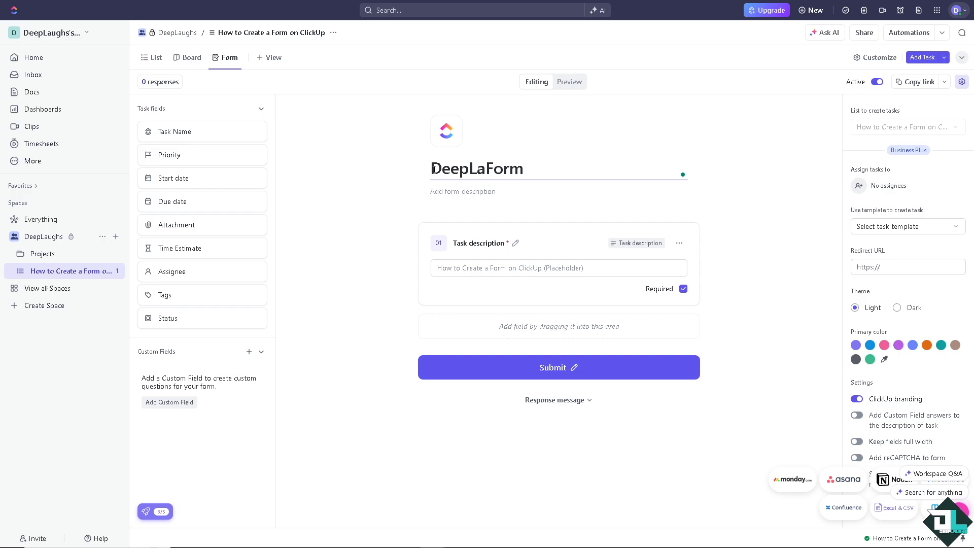
type("ughs")
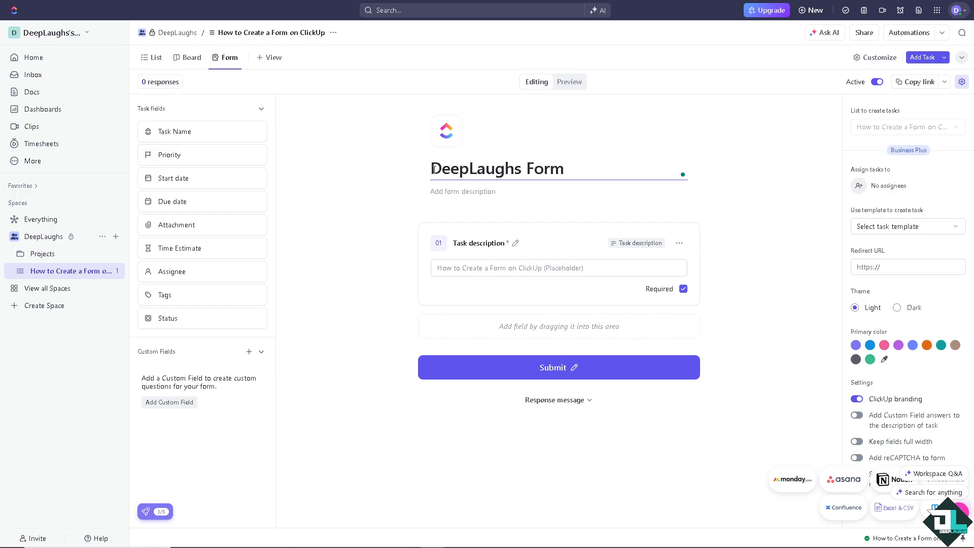
left_click(300, 212)
- Add the Time Estimate field below the Task description question and check its field options
left_click_drag(190, 248, 531, 352)
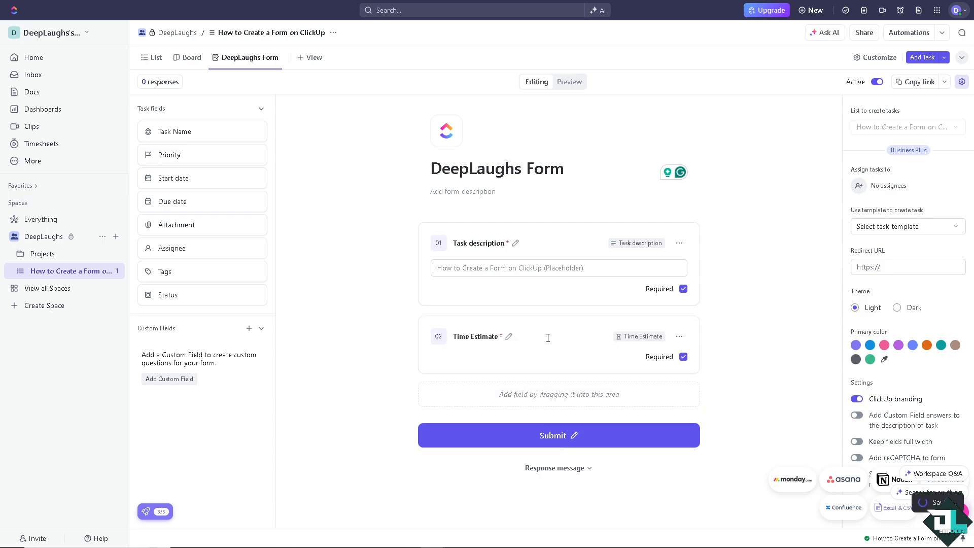
left_click(680, 338)
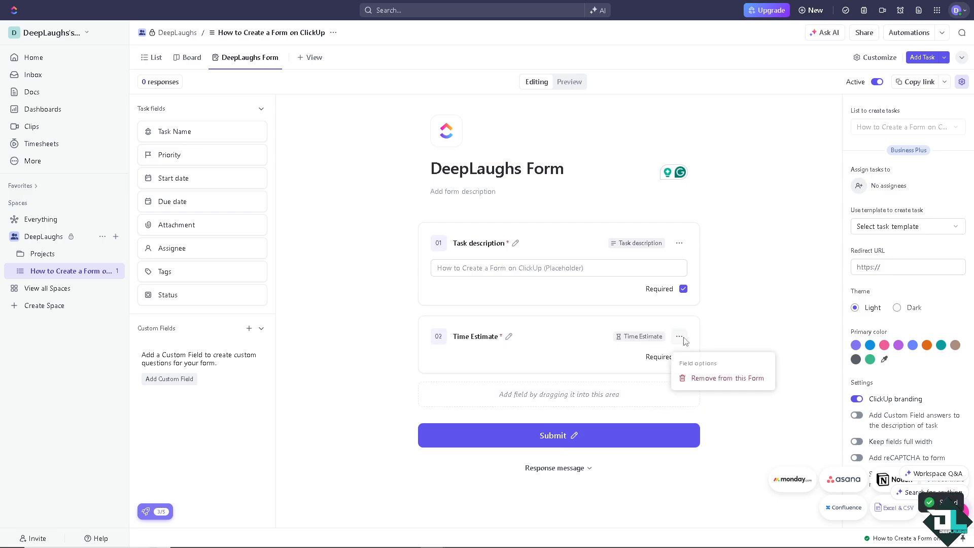
left_click(644, 340)
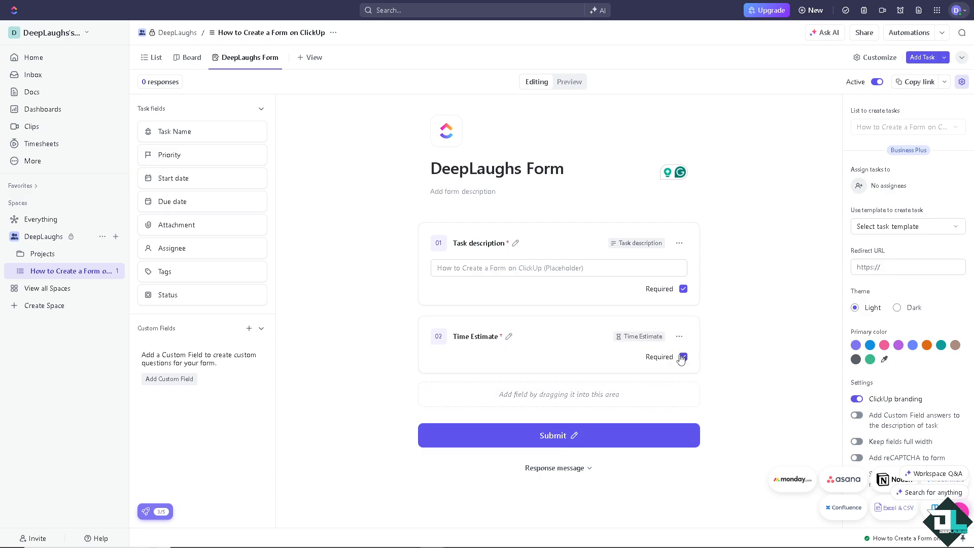
left_click(509, 337)
left_click(444, 339)
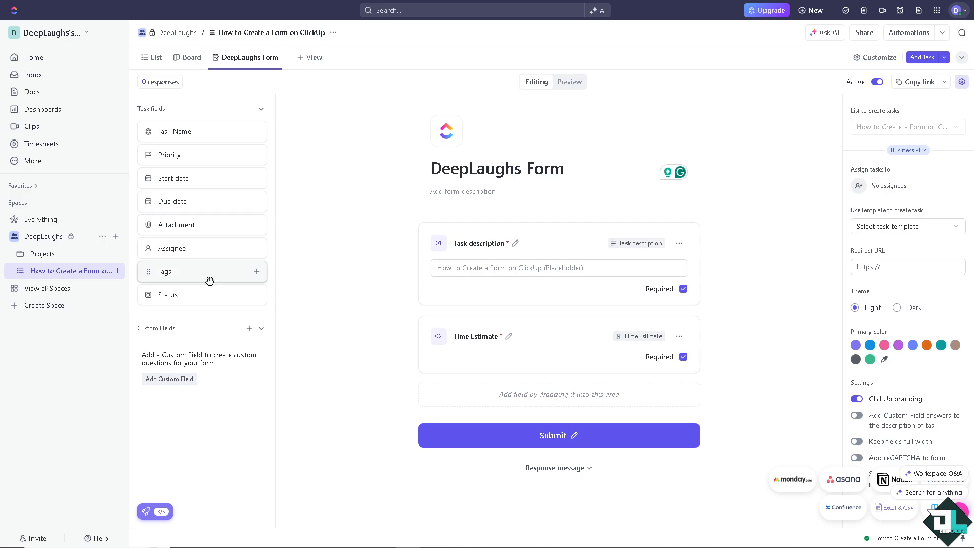
- Add the Assignee field as the third question of the form and check its field options
left_click_drag(177, 252, 462, 395)
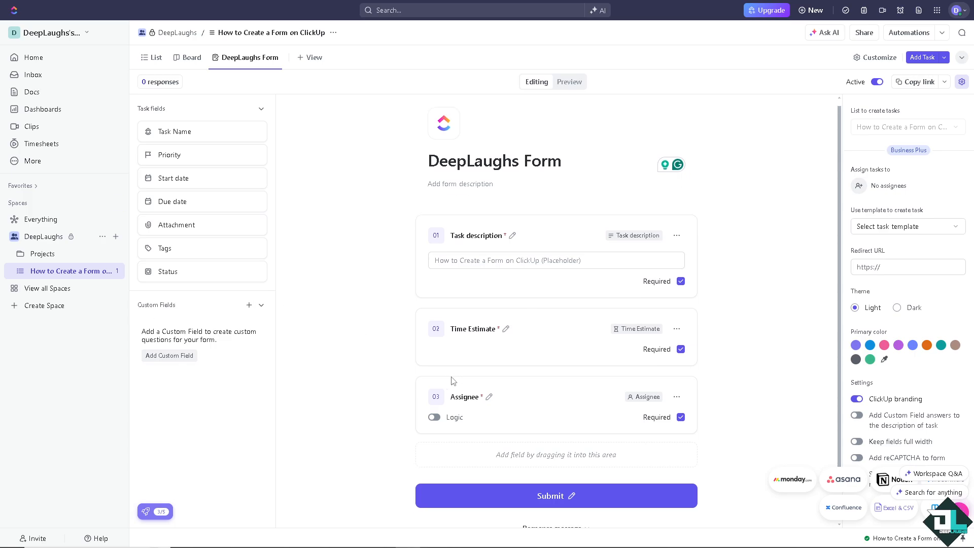
left_click(678, 401)
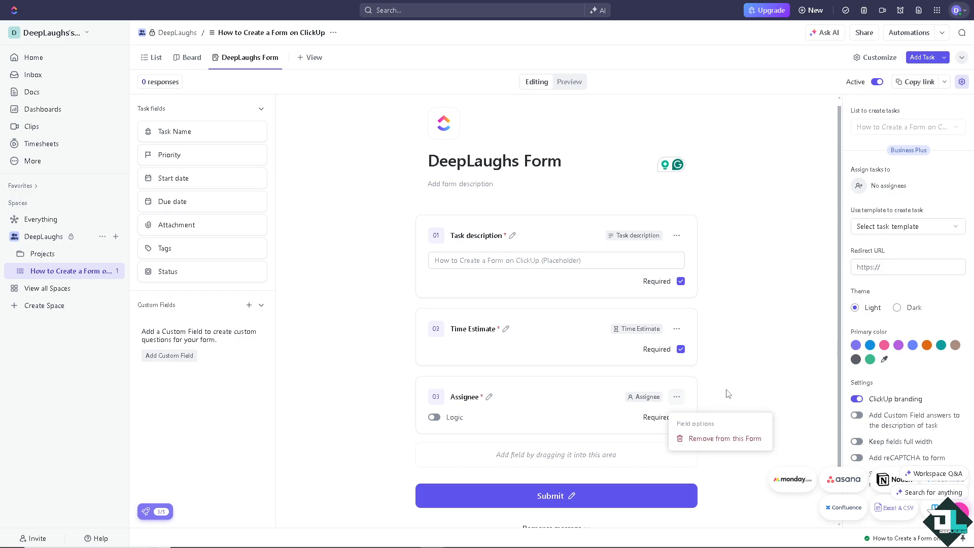
left_click(750, 368)
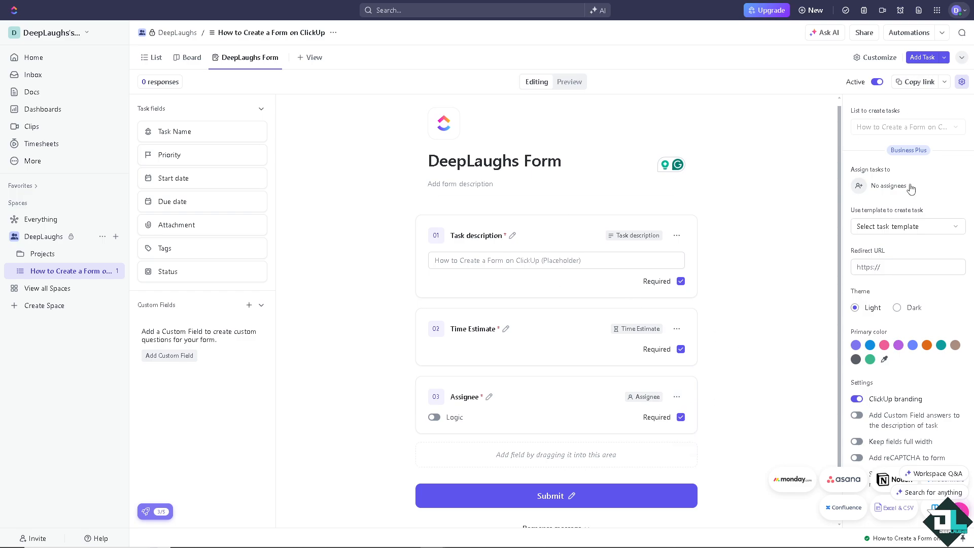
- Deactivate and reactivate the form, and try to choose an assignee for the tasks it creates
left_click(876, 83)
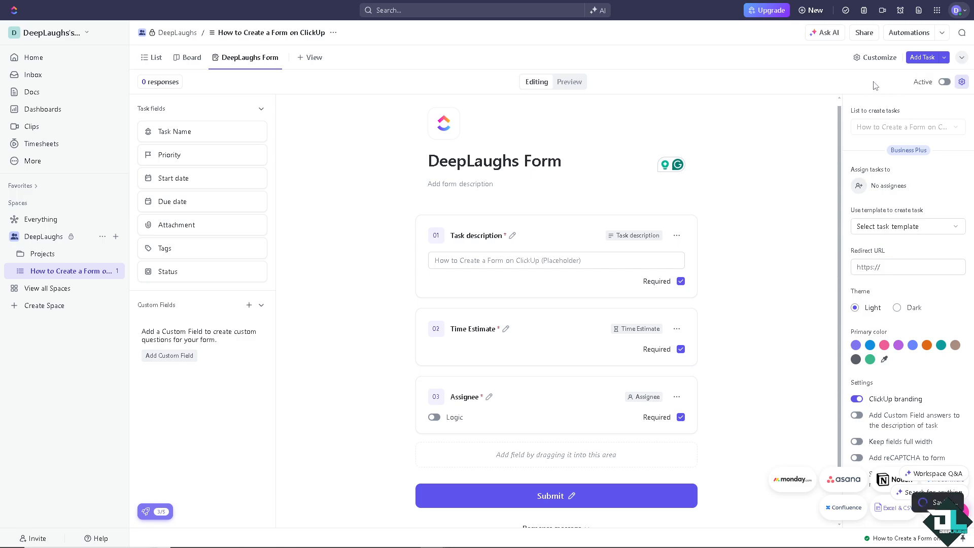
left_click(945, 82)
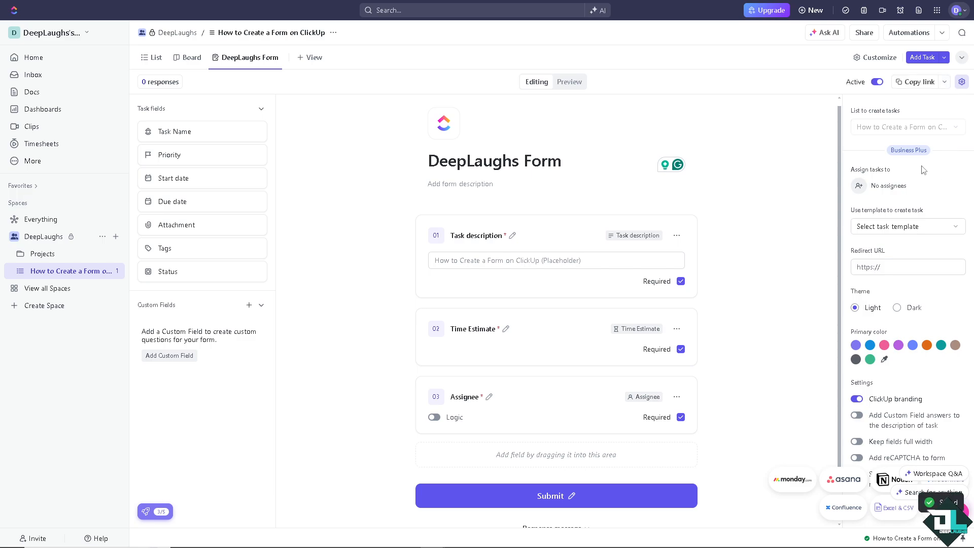
left_click(861, 188)
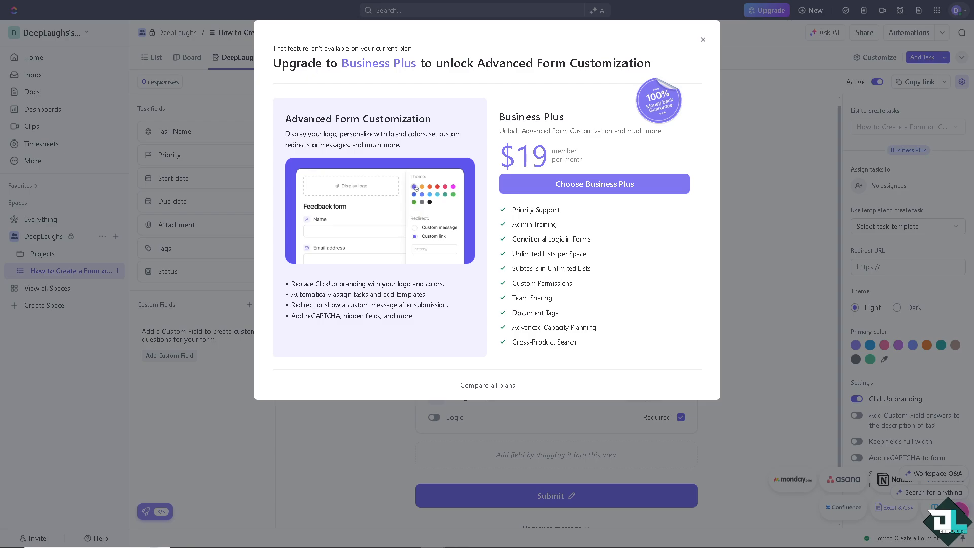
left_click(703, 39)
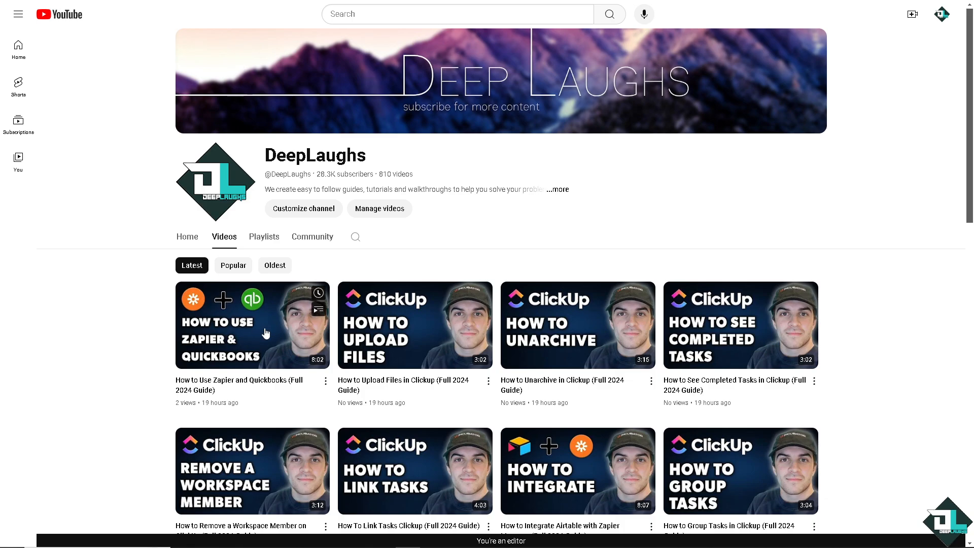
scroll(118, 327, "down", 3)
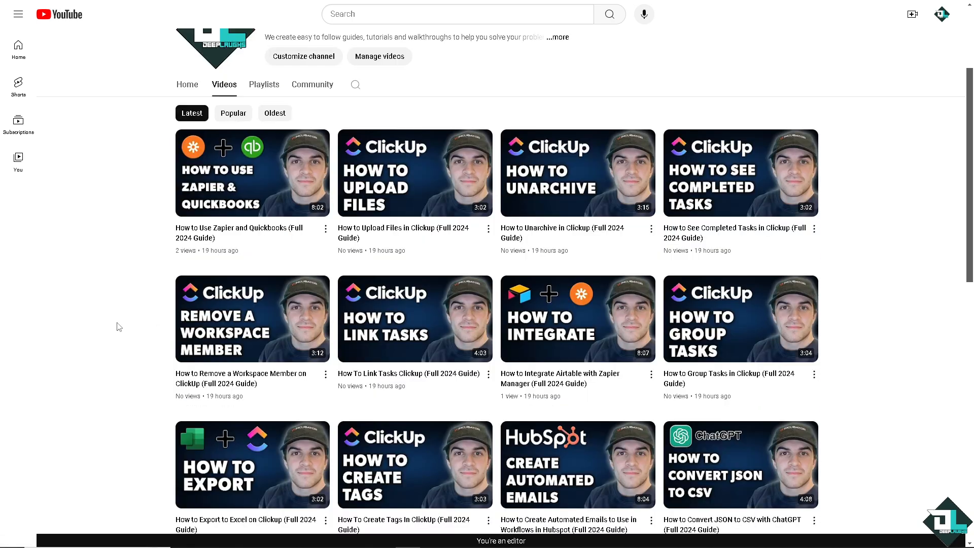
scroll(118, 327, "up", 3)
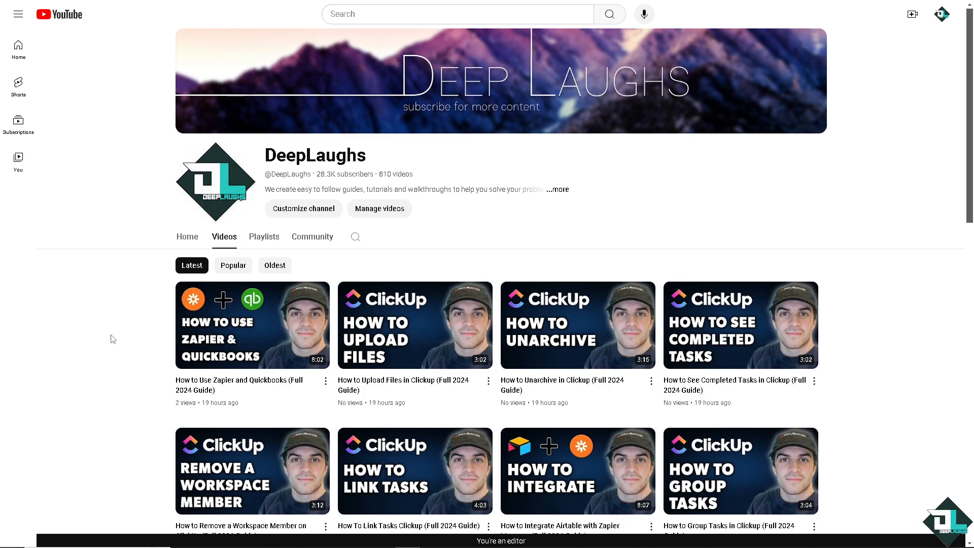
scroll(113, 339, "down", 2)
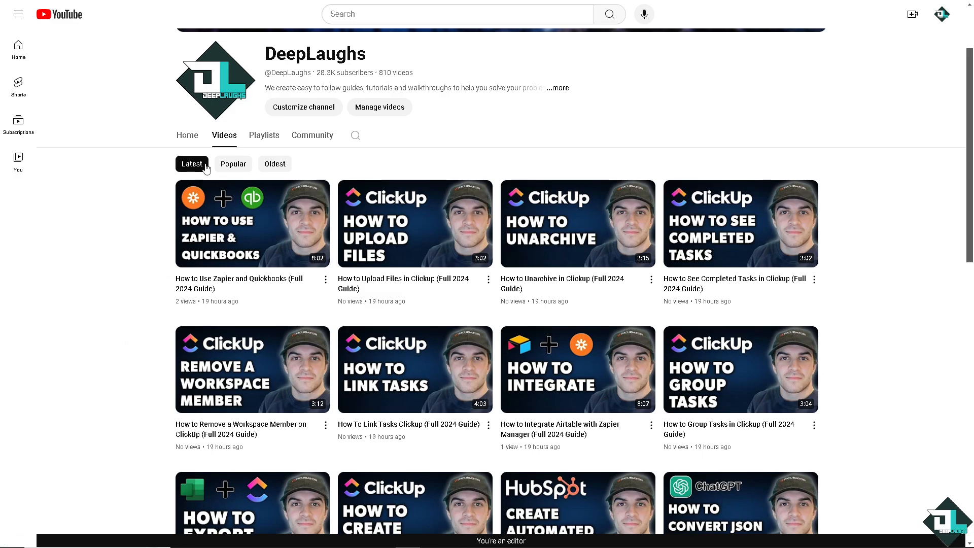
scroll(240, 171, "up", 2)
left_click(561, 189)
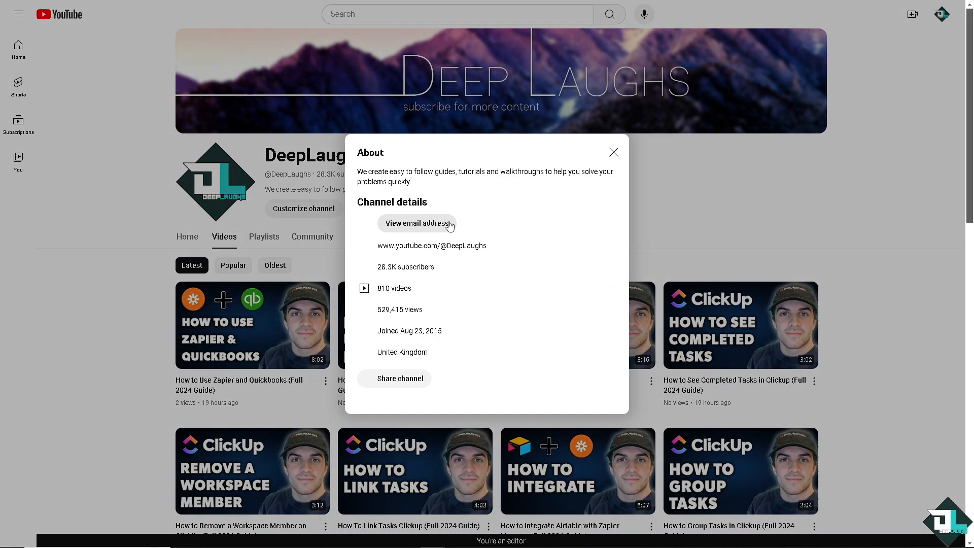
left_click_drag(509, 251, 380, 238)
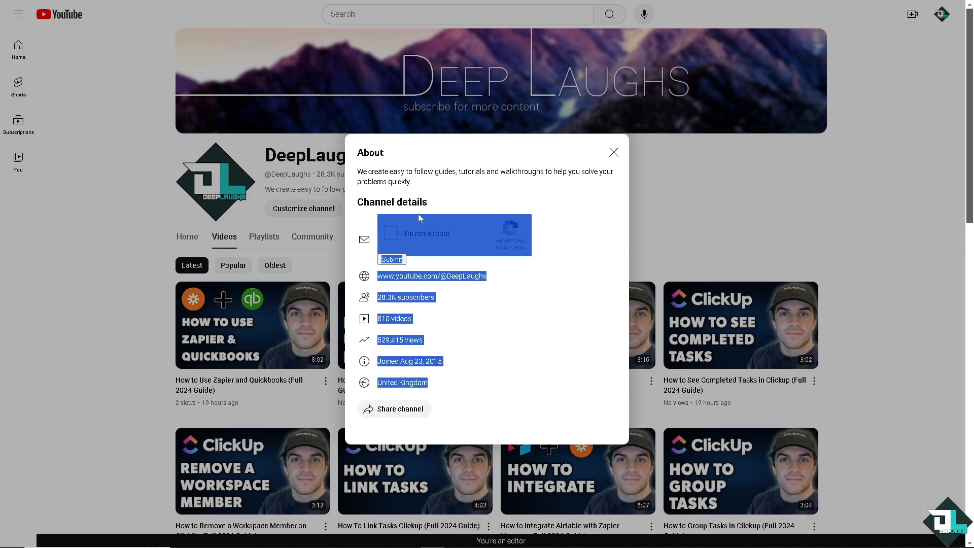
left_click(525, 195)
left_click_drag(376, 276, 490, 277)
key("ctrl+c")
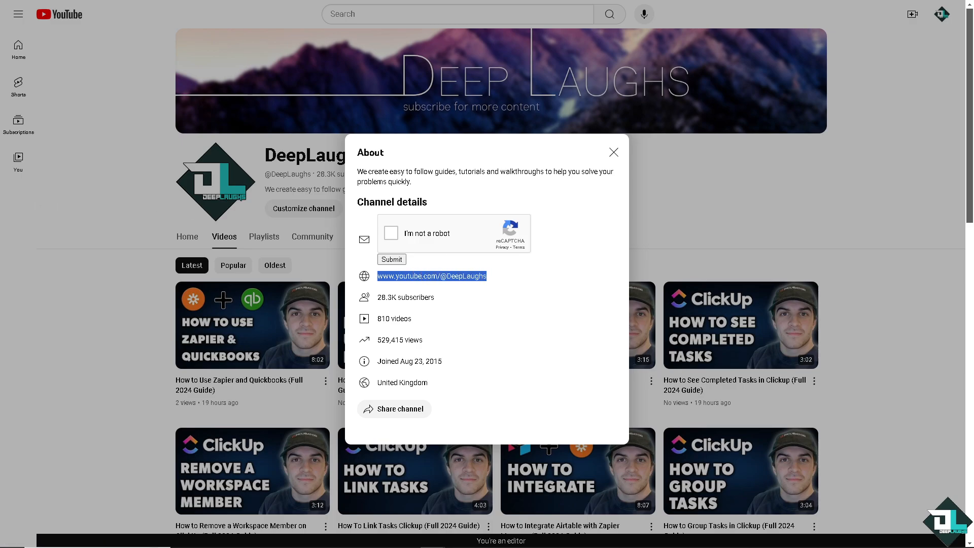
left_click(613, 153)
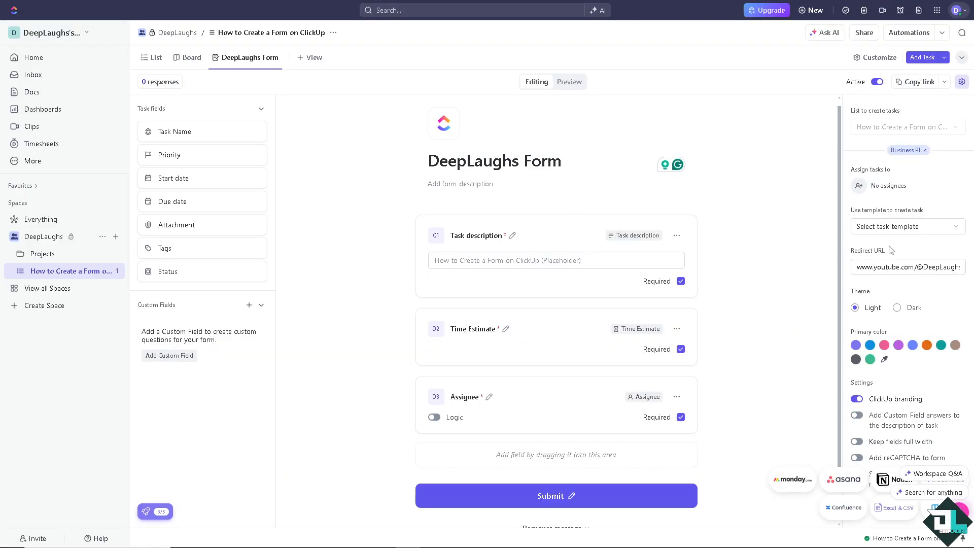
- Set the form's theme to Dark and try to apply the pink primary color
left_click(897, 308)
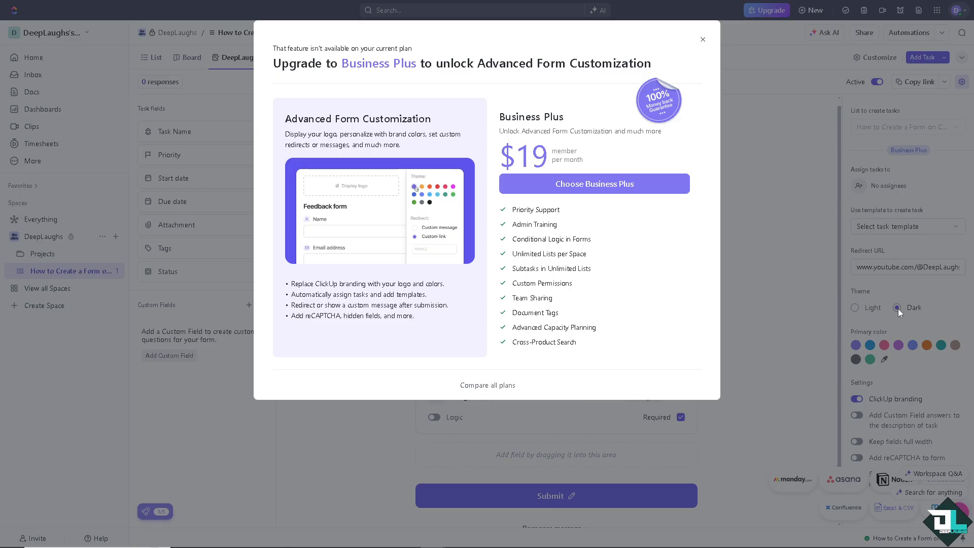
left_click(703, 40)
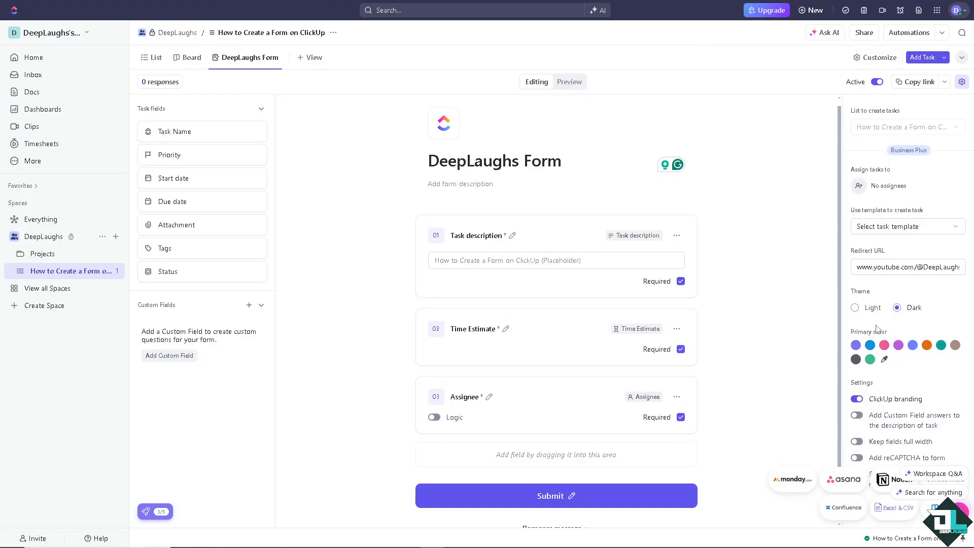
left_click(893, 349)
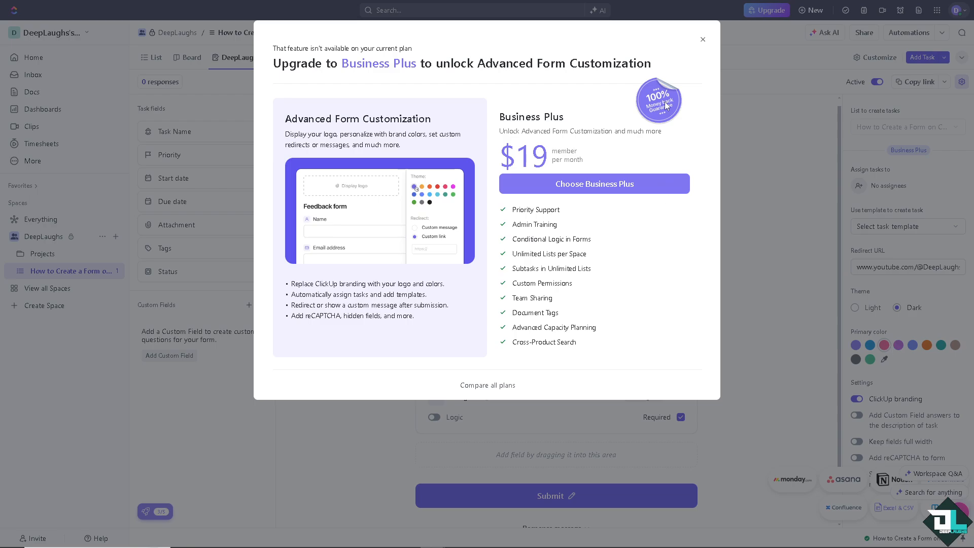
left_click(703, 40)
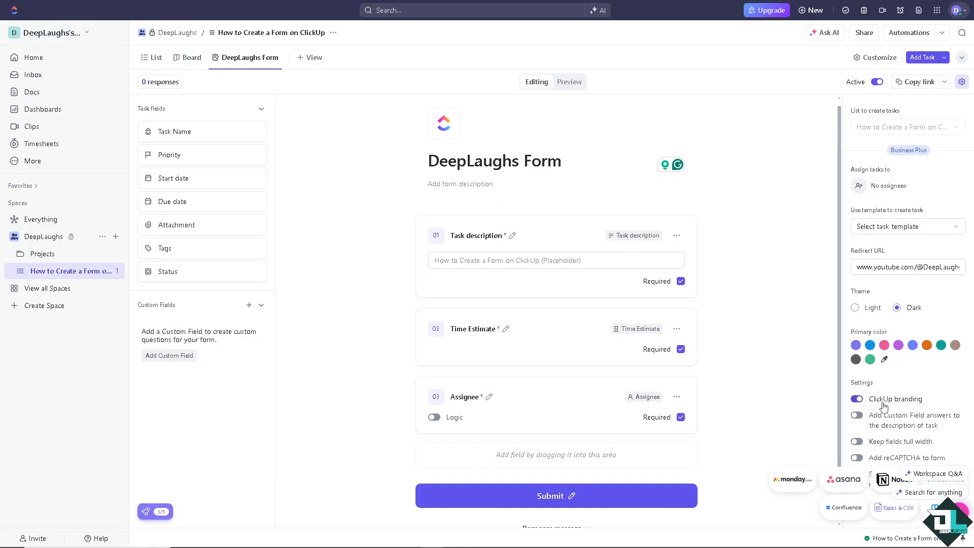
mouse_move(876, 423)
left_click(962, 459)
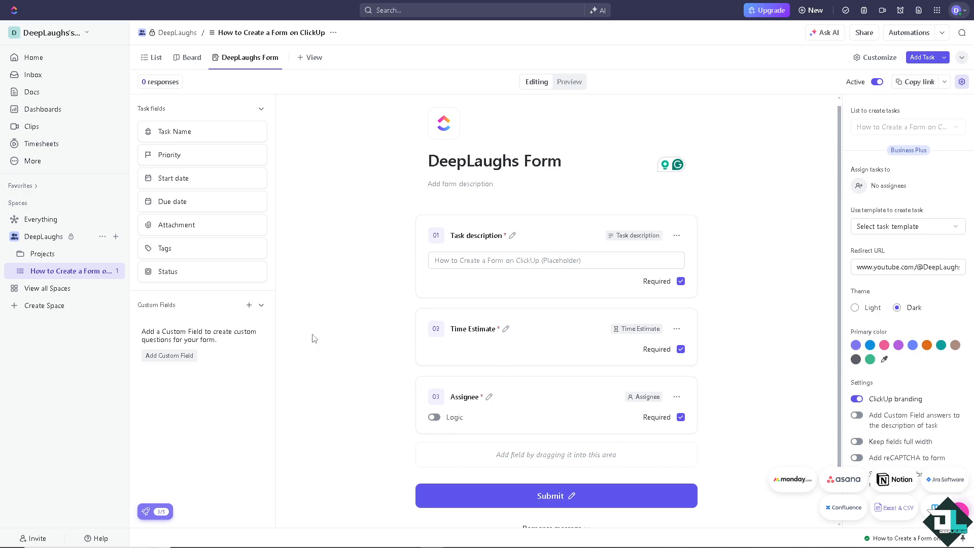
- Open the custom field manager for the form's list, check its grouping and filter options, and cancel without adding fields
left_click(186, 357)
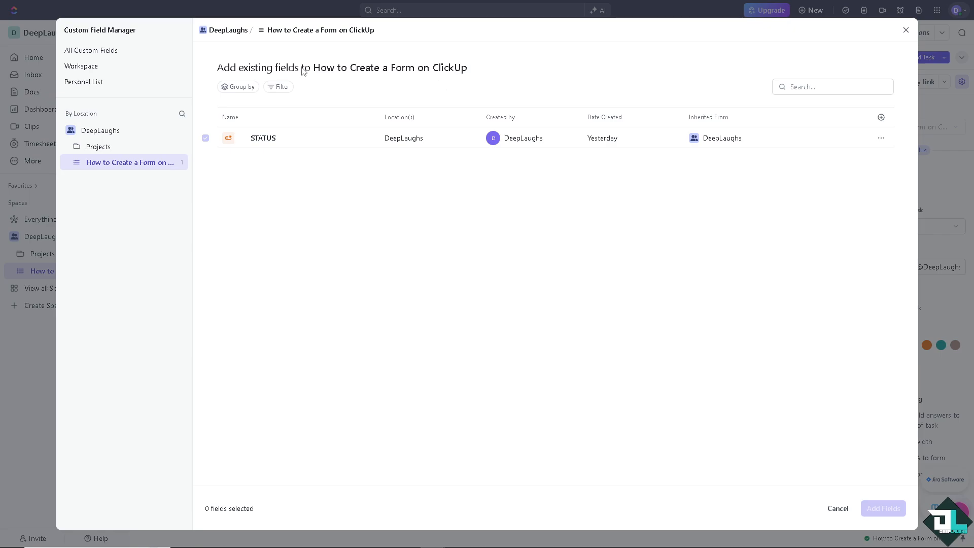
left_click(249, 90)
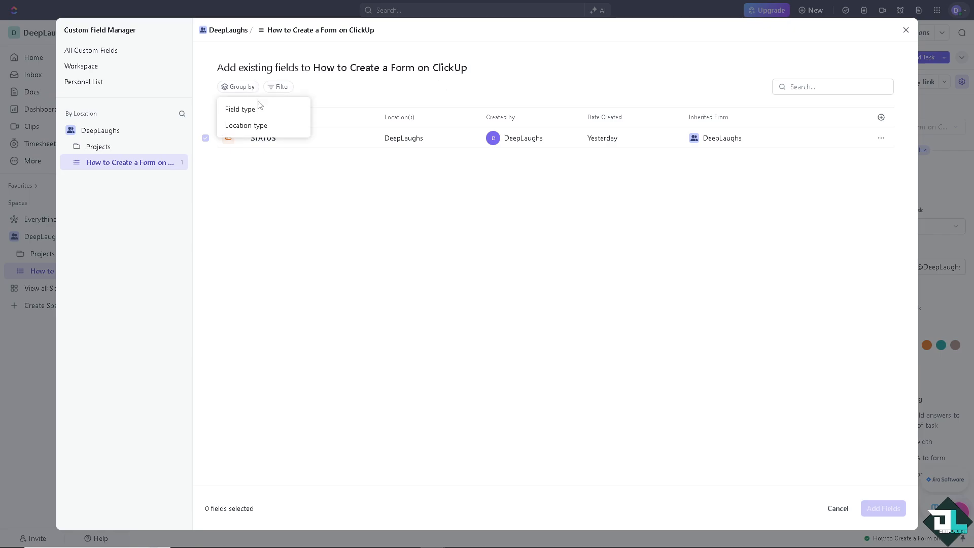
left_click(285, 89)
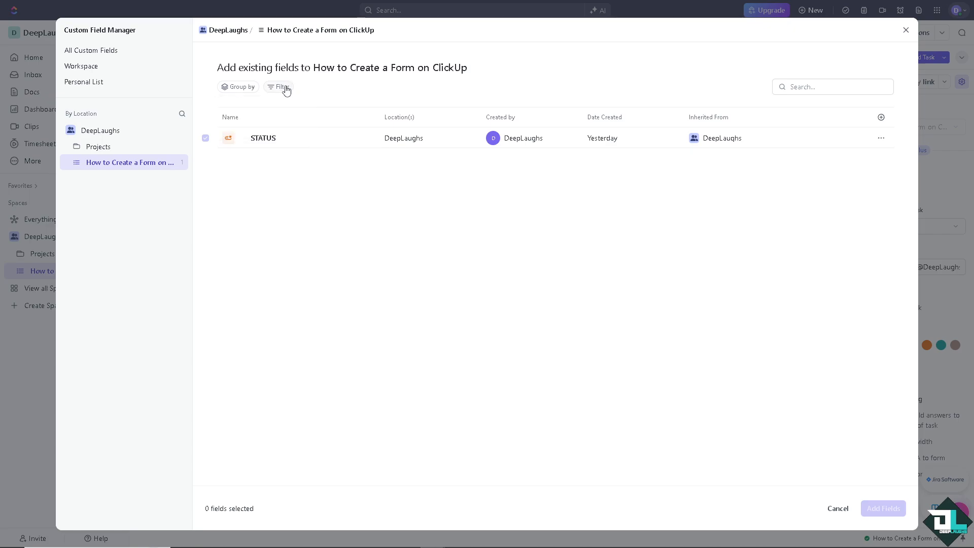
left_click(286, 88)
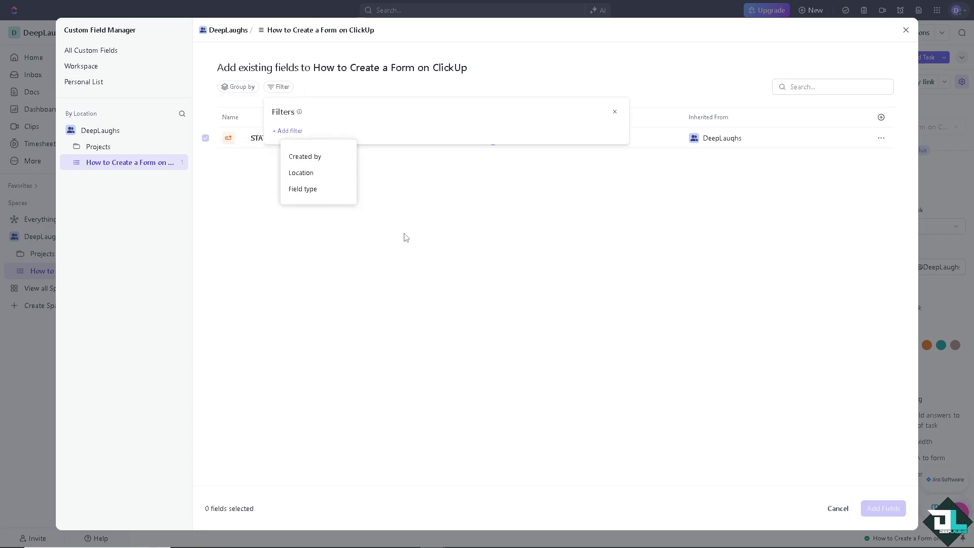
left_click(906, 33)
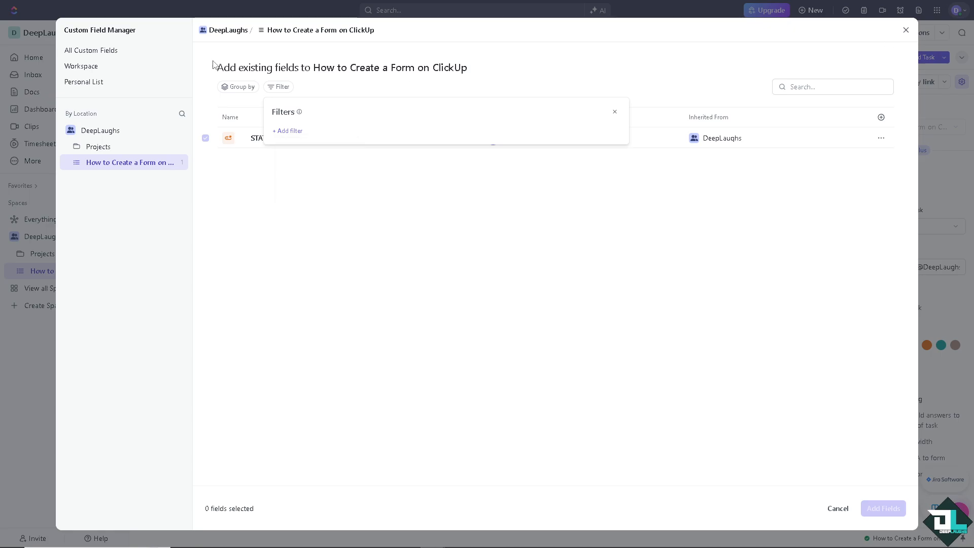
left_click(472, 161)
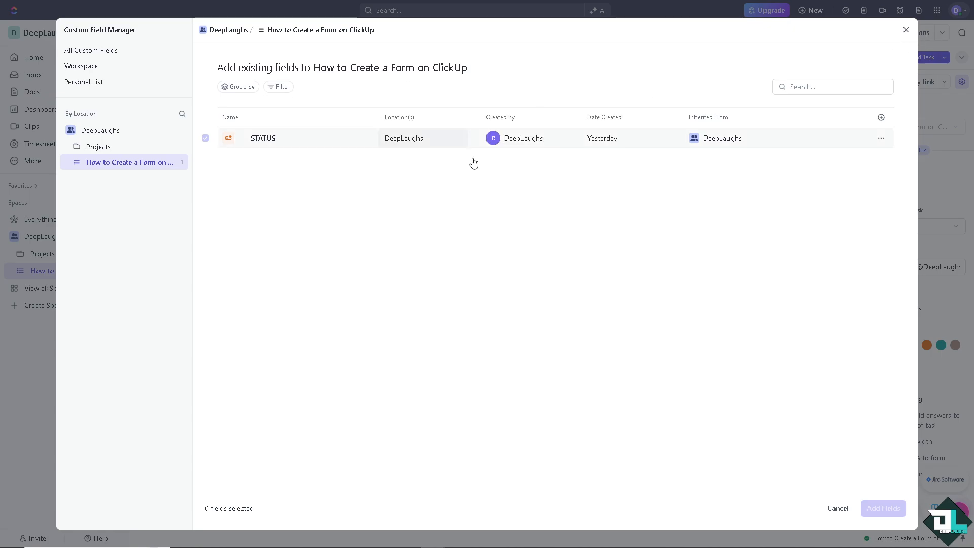
left_click(835, 508)
key("Escape")
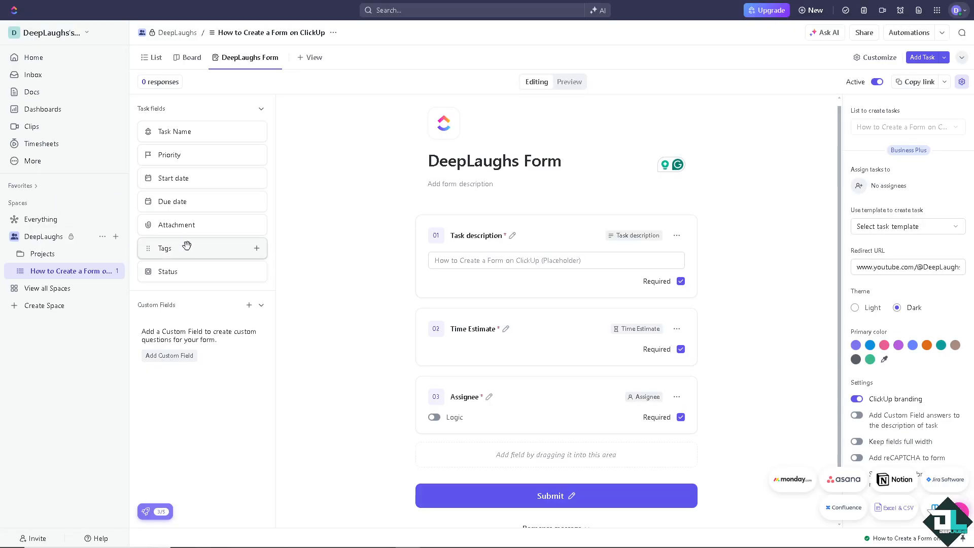
- Replace the form's Time Estimate and Assignee questions with Attachment as the second question and Tags as the third
left_click_drag(191, 224, 527, 312)
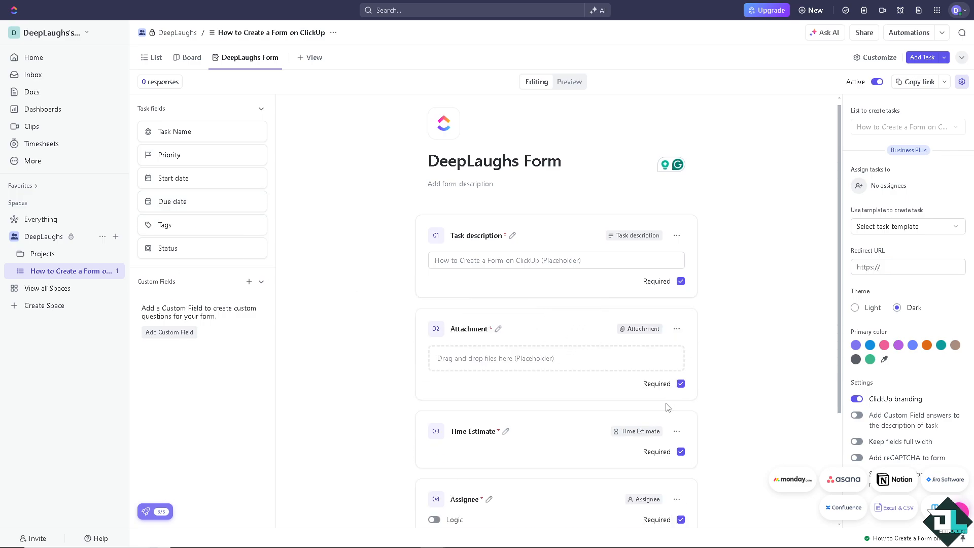
left_click(677, 432)
left_click(698, 474)
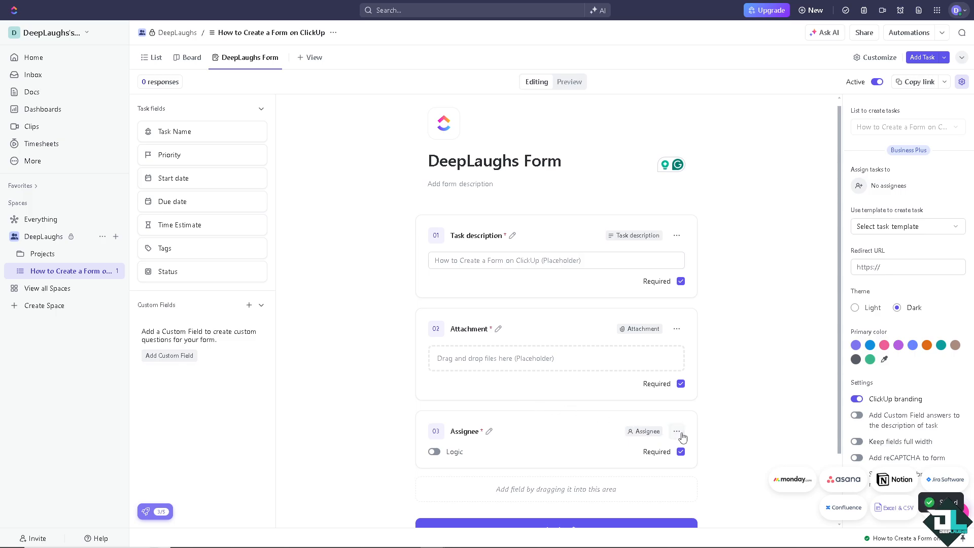
left_click(676, 432)
left_click(698, 474)
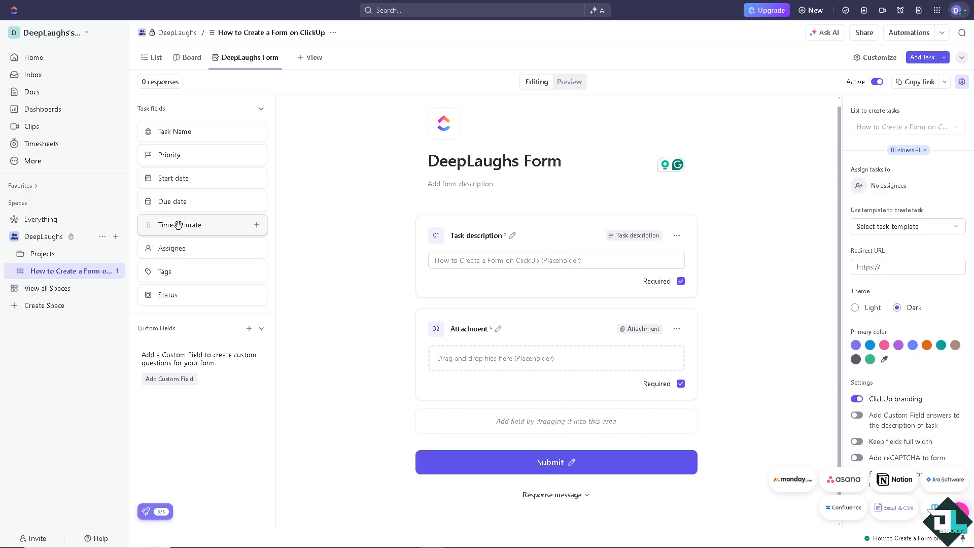
left_click_drag(174, 272, 490, 442)
scroll(423, 414, "down", 2)
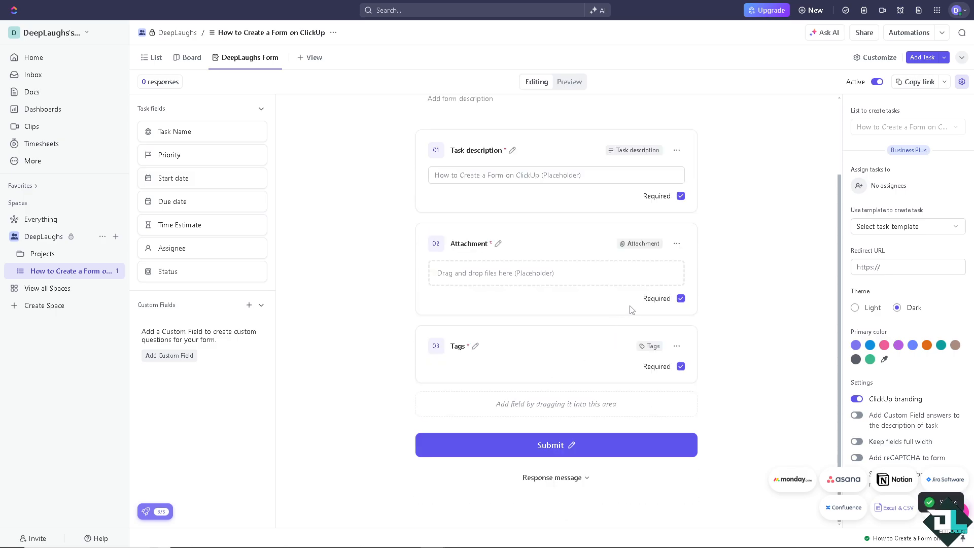
- Try to edit the form's response message and submit button, and expand the list header above the form
left_click(588, 480)
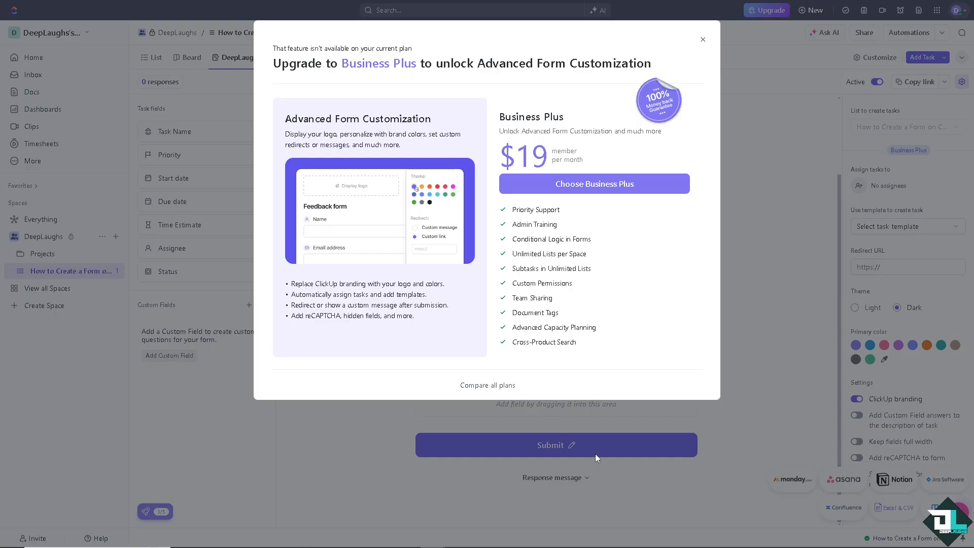
left_click(704, 40)
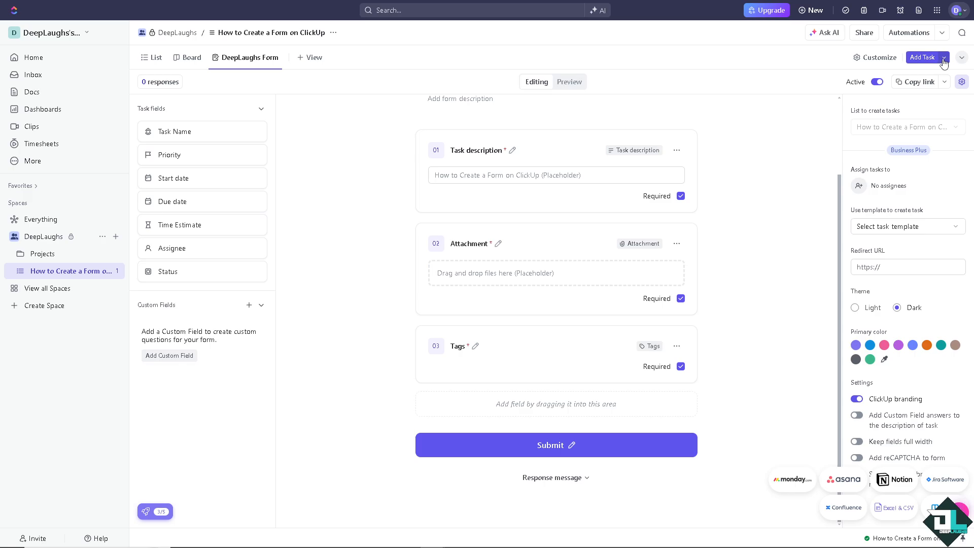
left_click(962, 59)
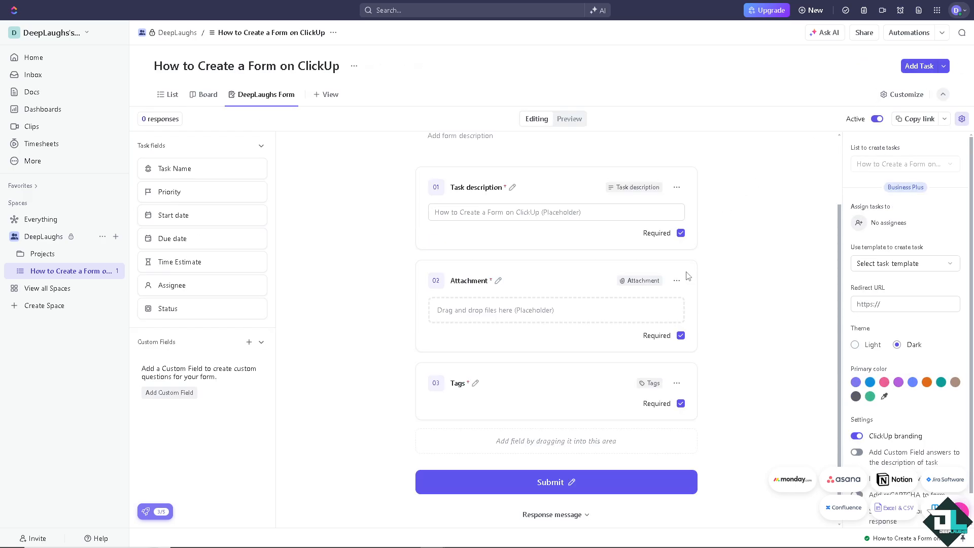
scroll(562, 401, "down", 1)
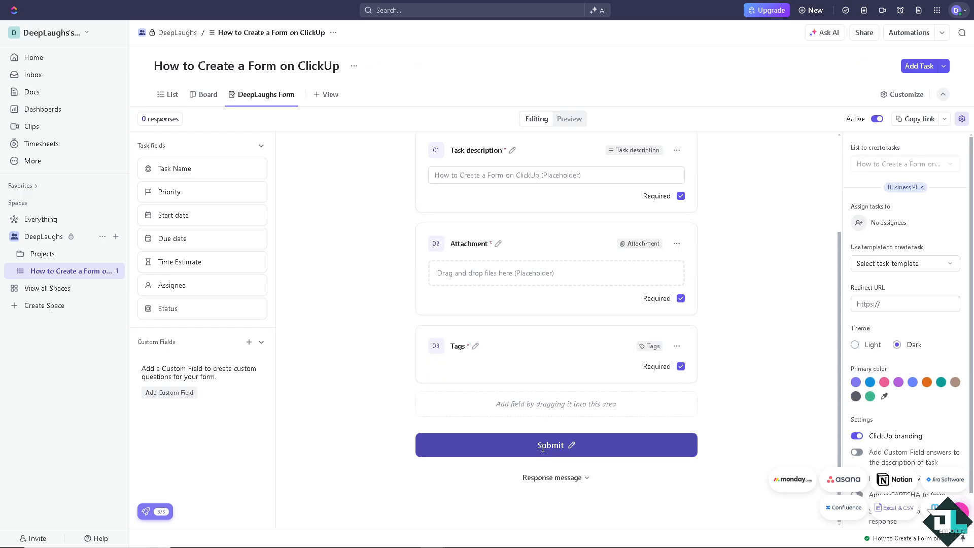
left_click(543, 449)
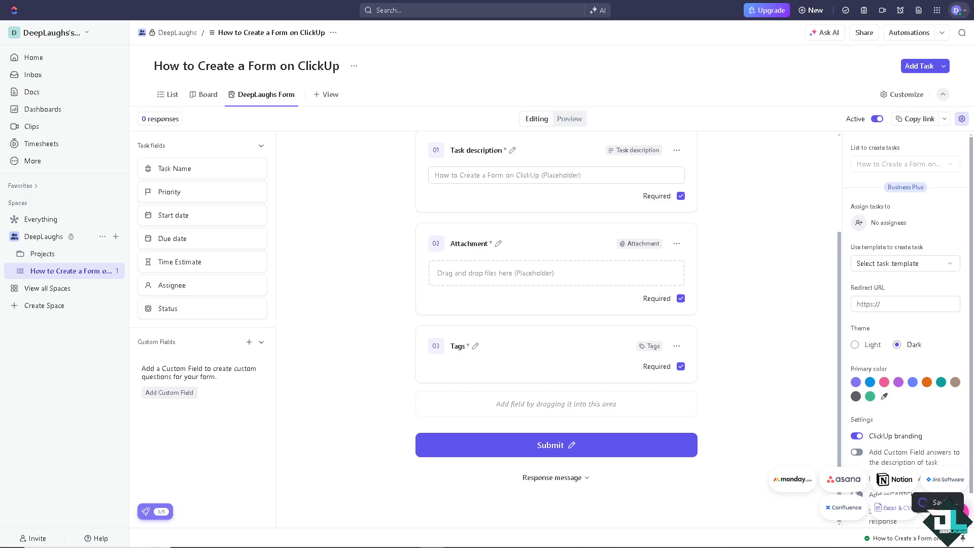
scroll(456, 234, "up", 3)
left_click(455, 235)
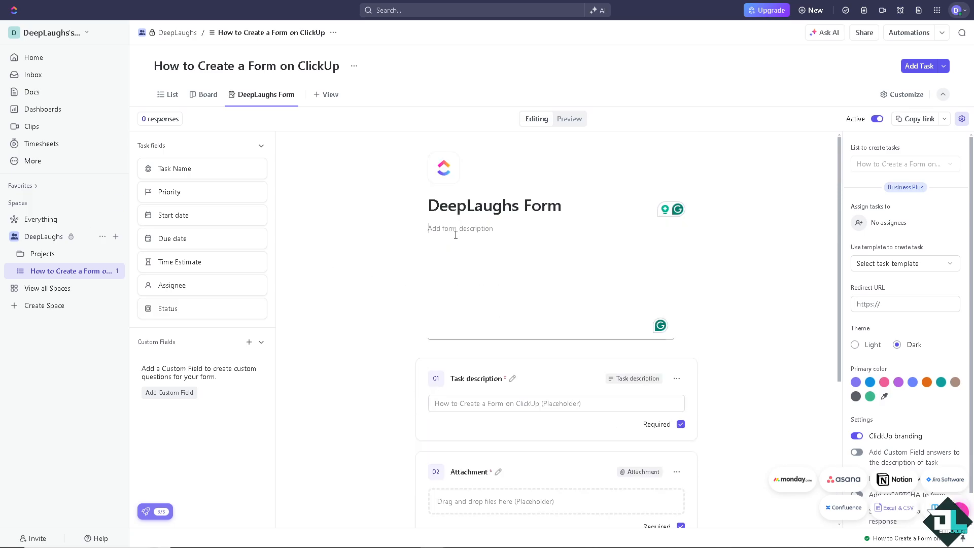
key("ctrl+v")
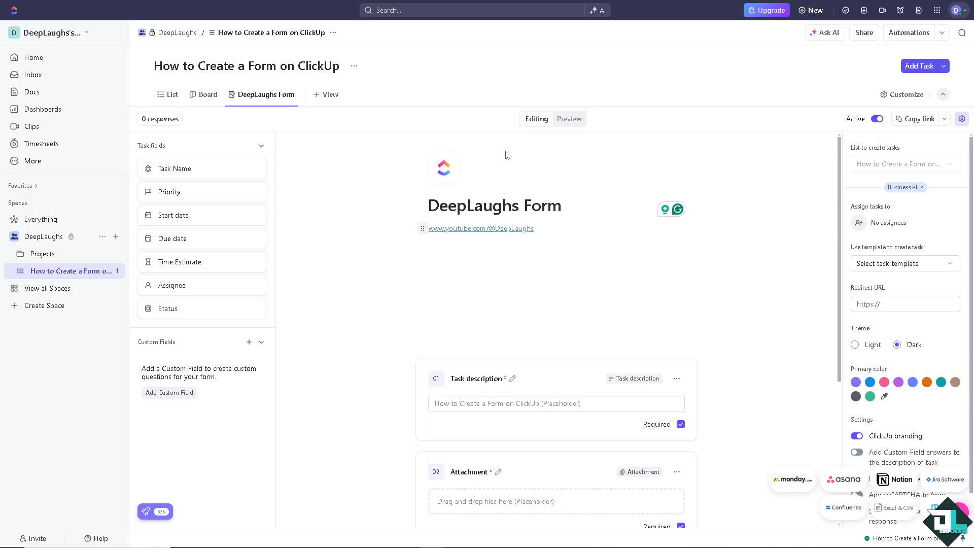
left_click(453, 171)
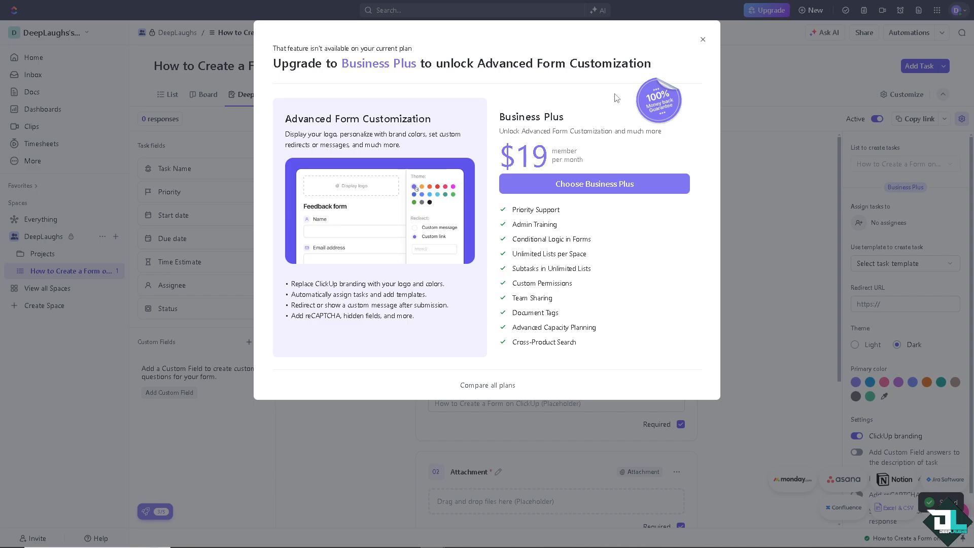
left_click(703, 39)
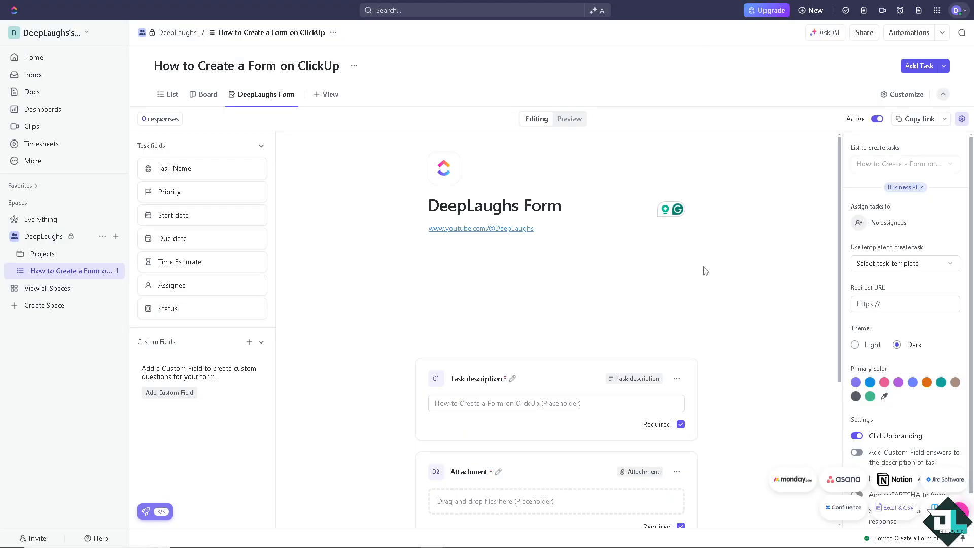
scroll(706, 271, "down", 5)
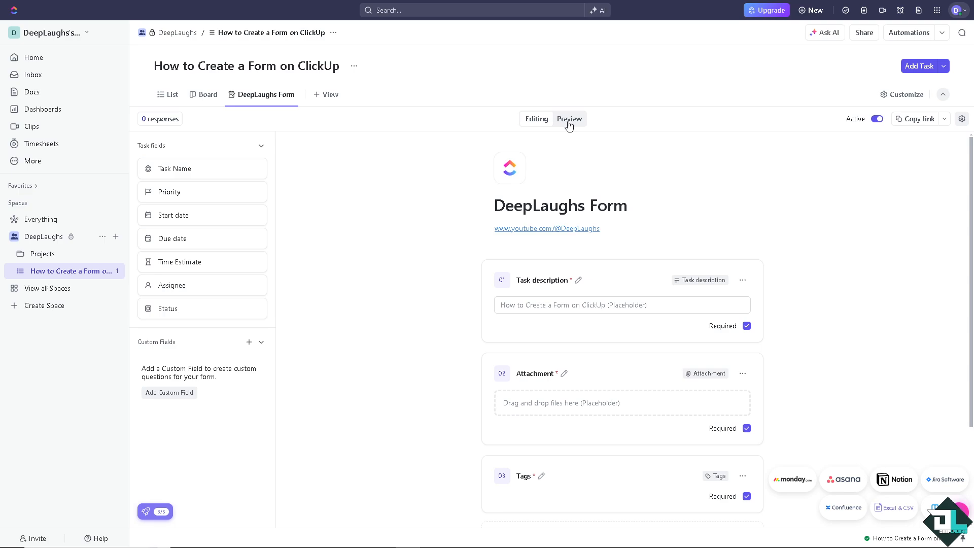
left_click(569, 122)
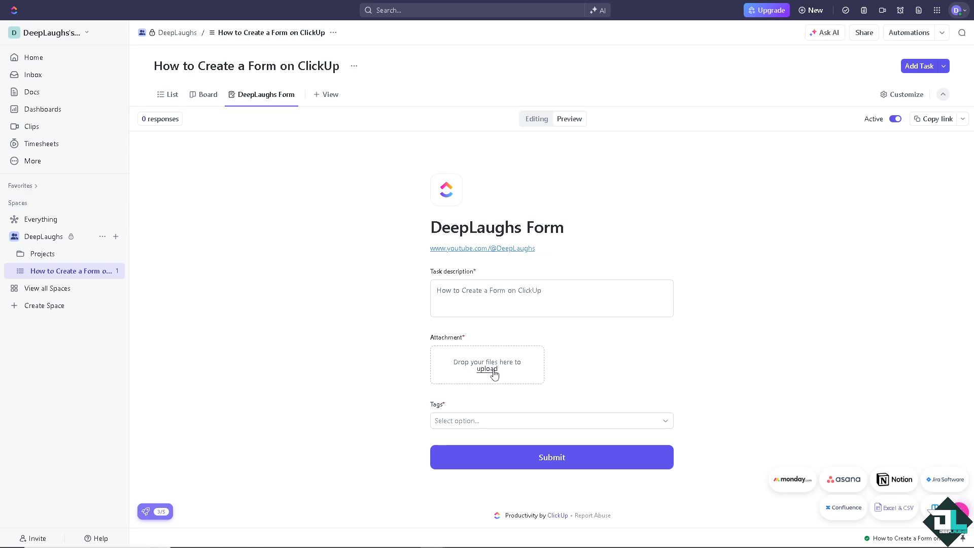
left_click(520, 423)
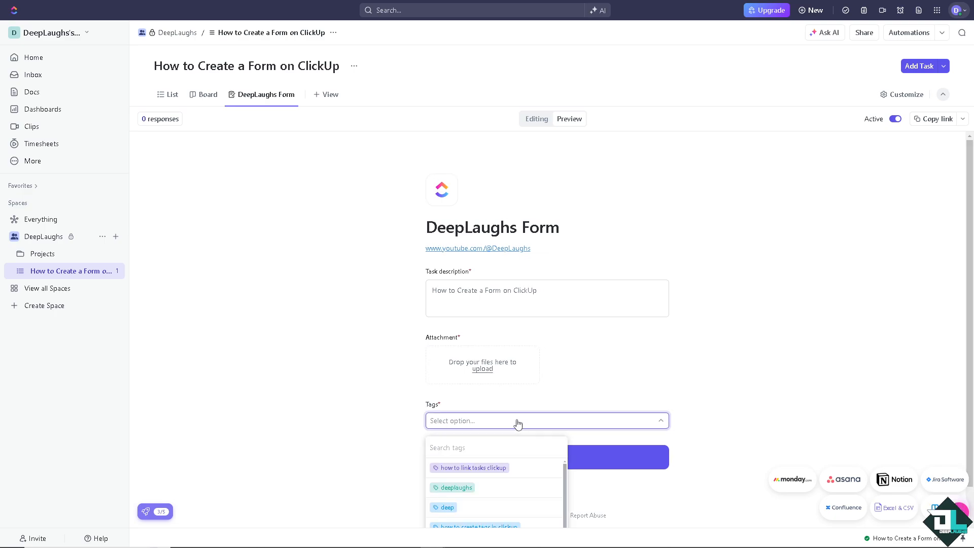
type("www.youtube.com/@DeepLaughs")
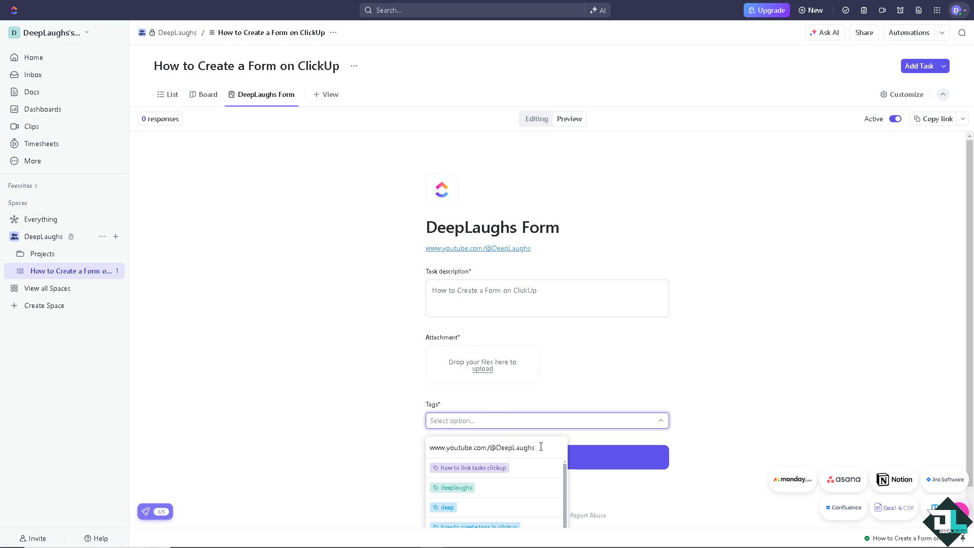
key("ctrl+a")
type("How to Create a Form on ClickUp")
left_click(292, 428)
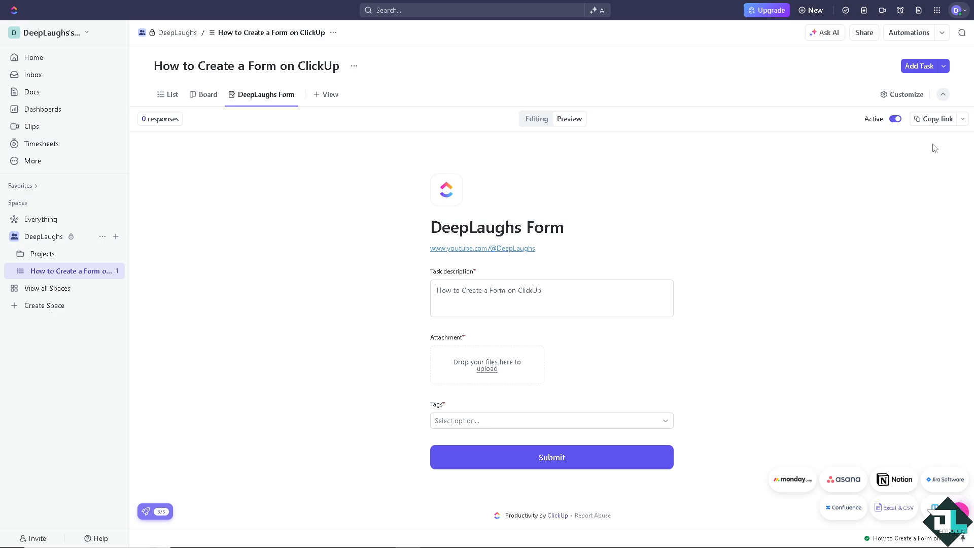
- Check the sharing settings of the form's link and try to add an assignee to the list
left_click(964, 119)
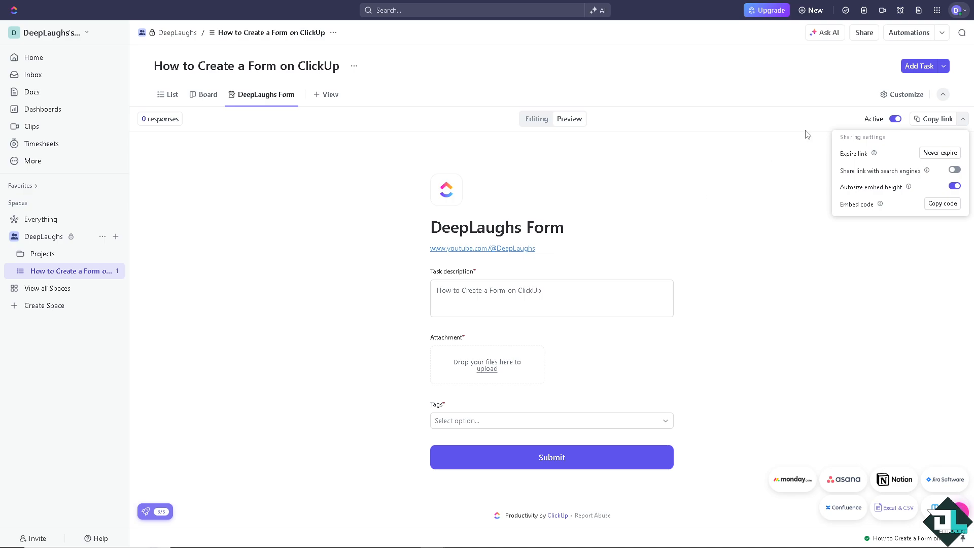
left_click(947, 71)
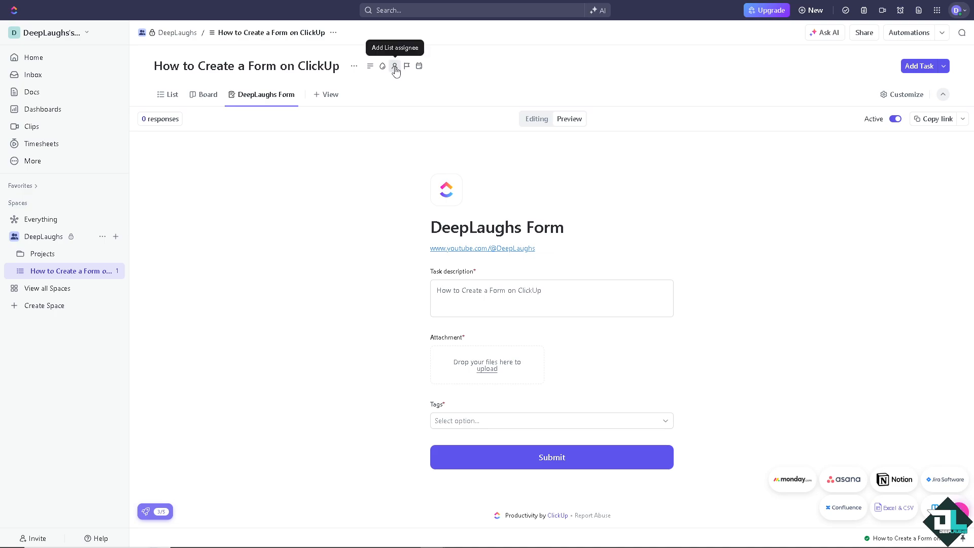
left_click(395, 67)
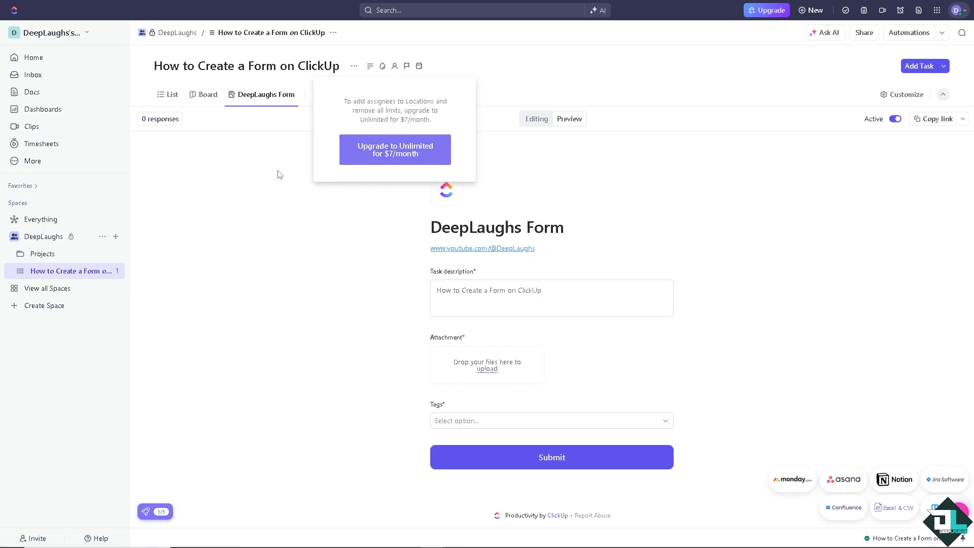
- View the sharing and permission settings of the How to Create a Form on ClickUp list and close them
left_click(355, 67)
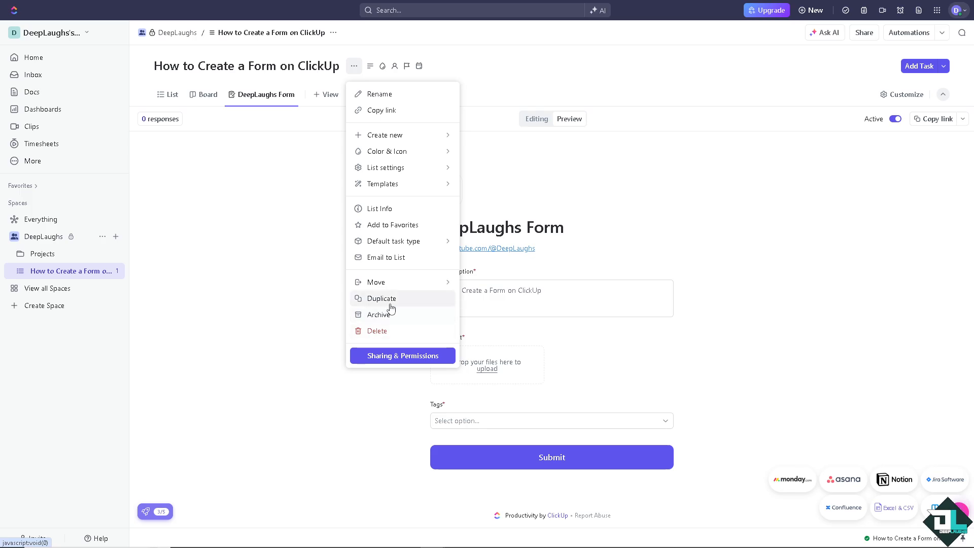
left_click(395, 360)
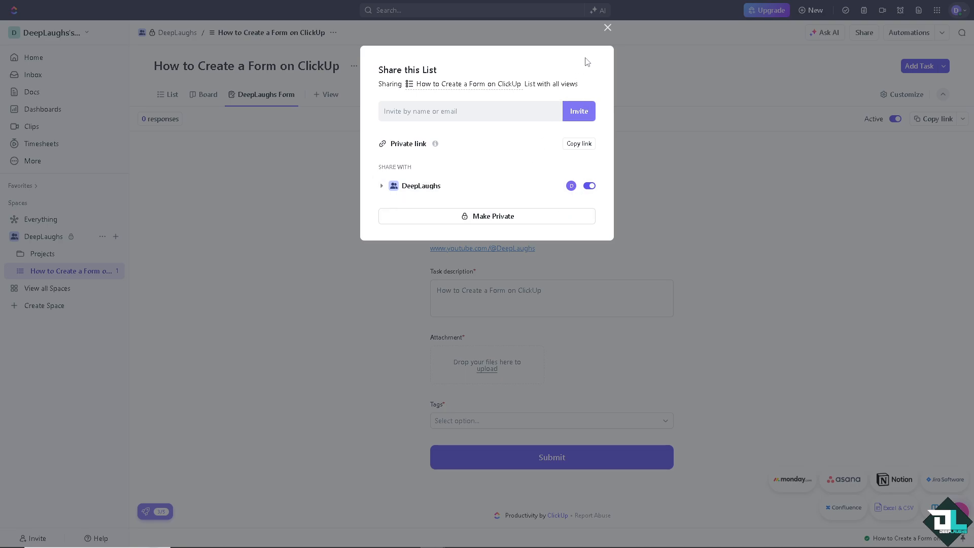
left_click(608, 33)
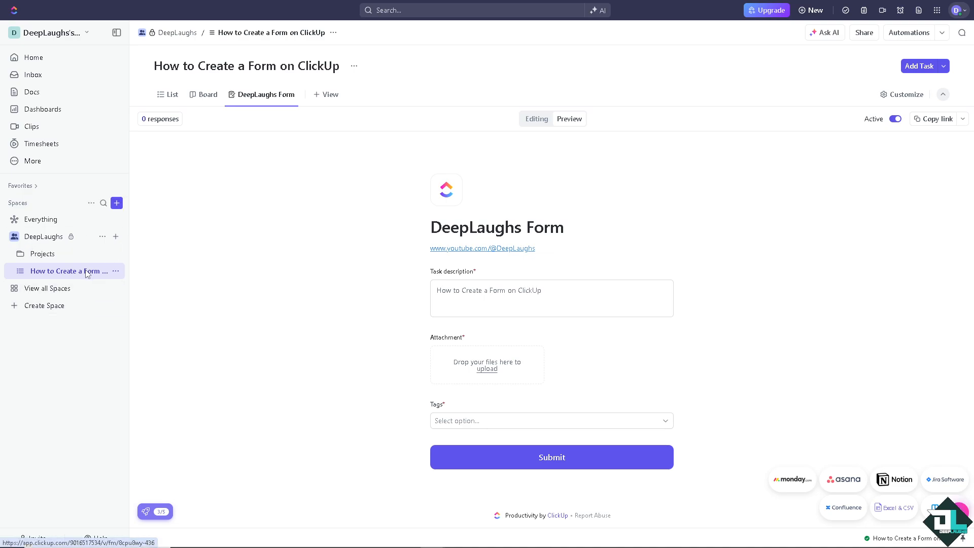
- In the List view, open the How to Create a Form on ClickUp task and view its comment's attached image enlarged
left_click(168, 94)
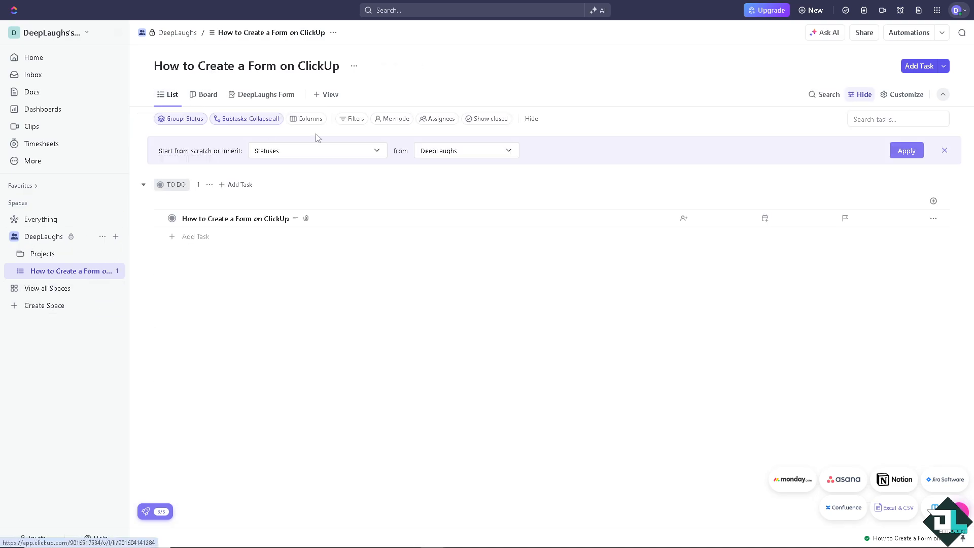
left_click(249, 219)
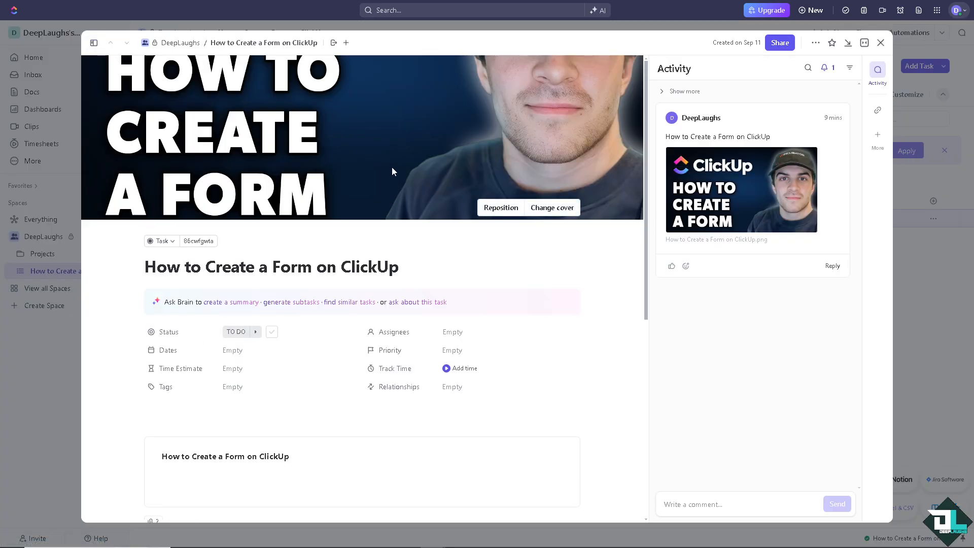
left_click(736, 201)
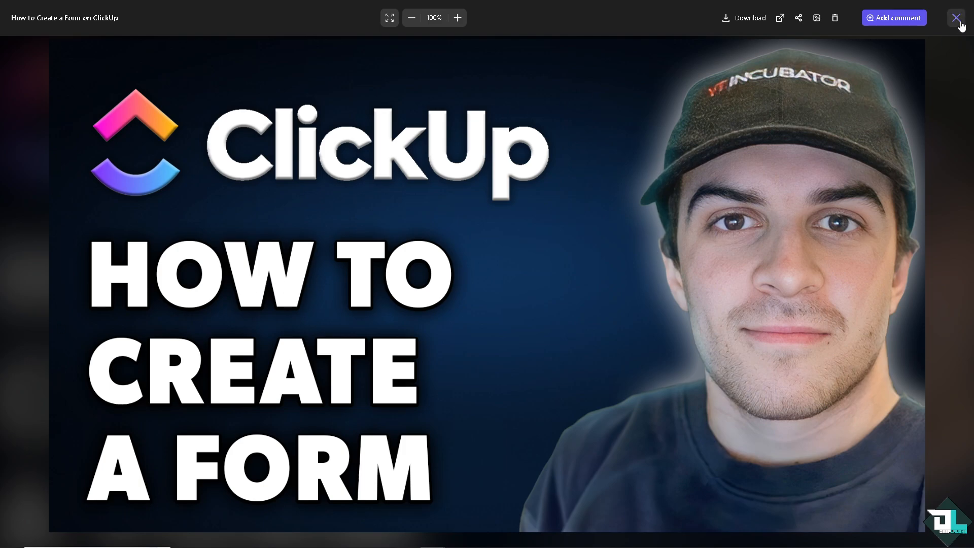
left_click(957, 19)
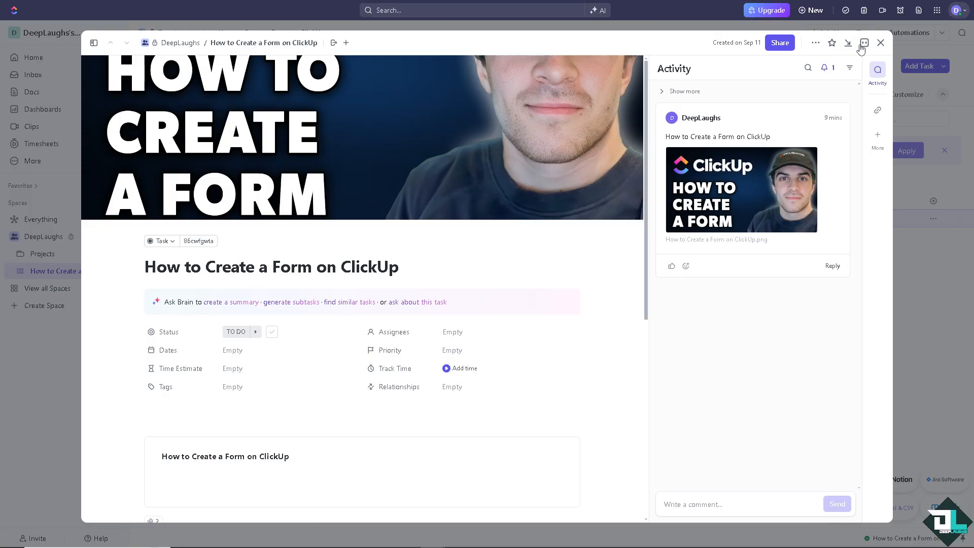
- Close the task, open the ClickUp Help Center and search it for How to Create a Form on ClickUp
left_click(881, 43)
left_click(957, 10)
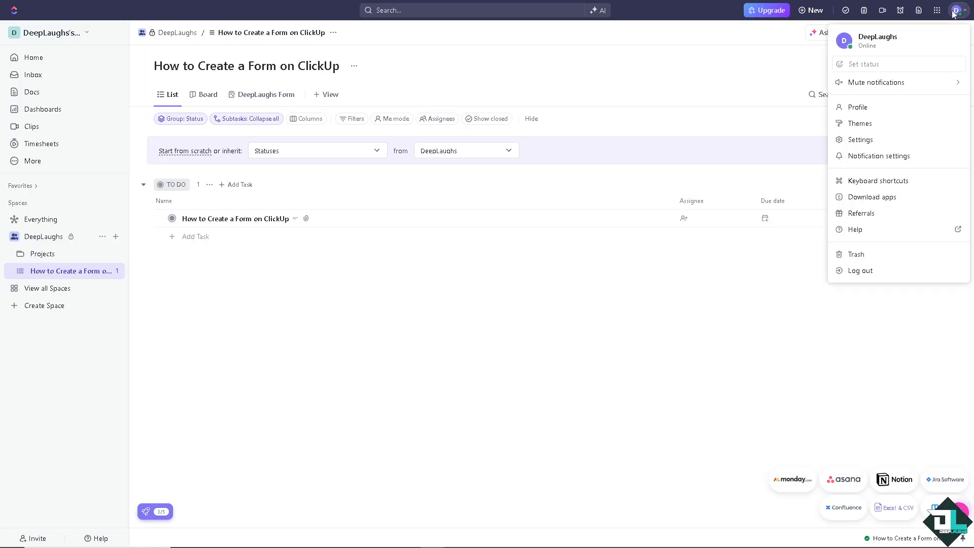
left_click(876, 231)
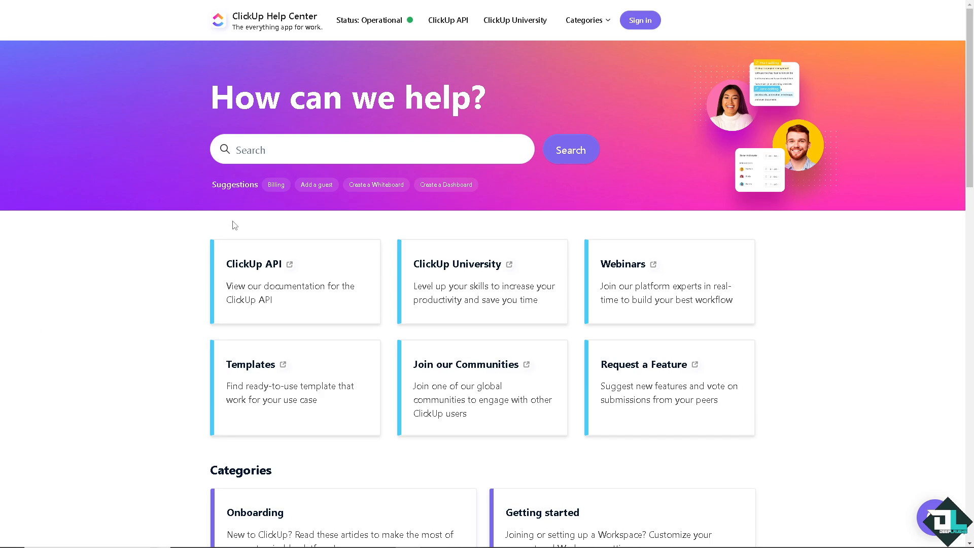
left_click(281, 146)
type("How to Create a Form on ClickUp")
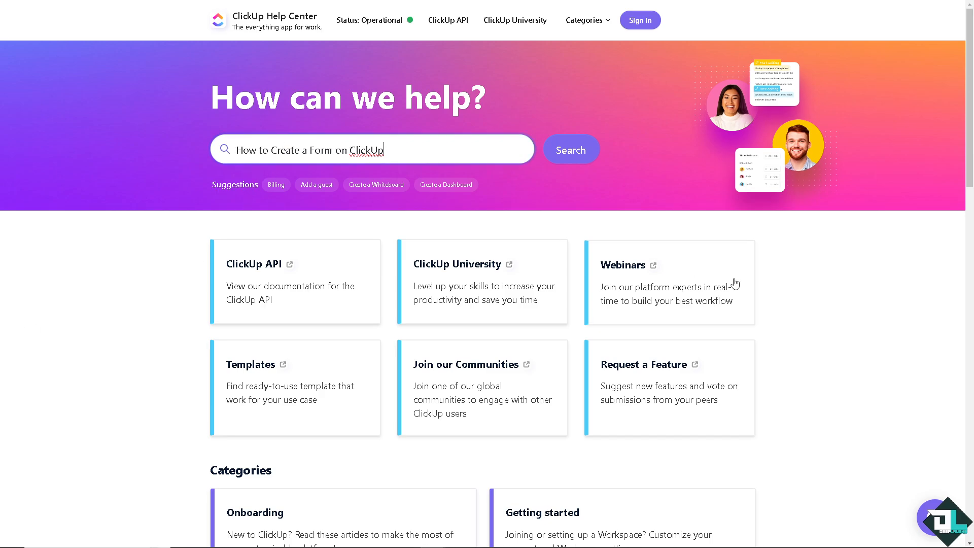
key("Return")
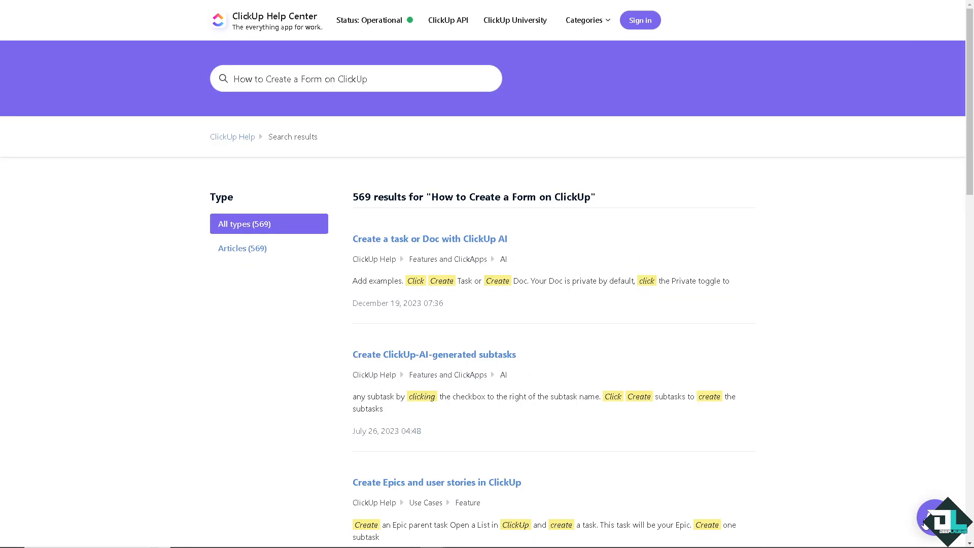
- Ask the ClickUp Support chat How to Create a Form on ClickUp and look through the help article search results
left_click(926, 520)
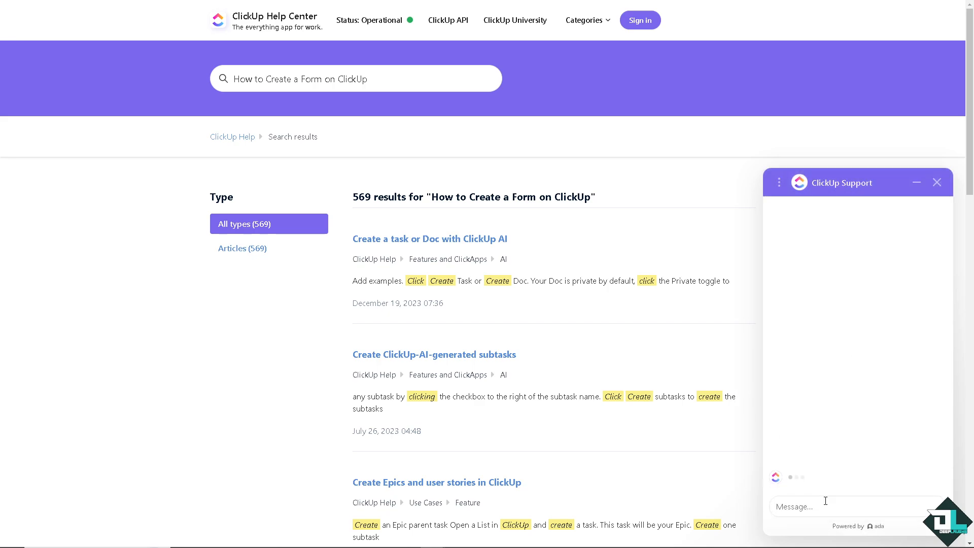
left_click(827, 506)
type("How to Create a Form on ClickUp")
key("Return")
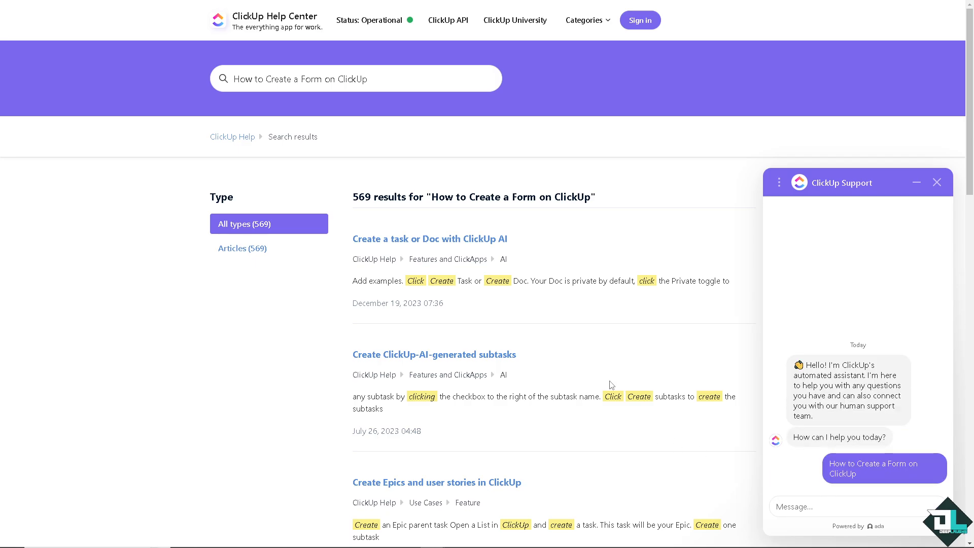
scroll(463, 318, "down", 5)
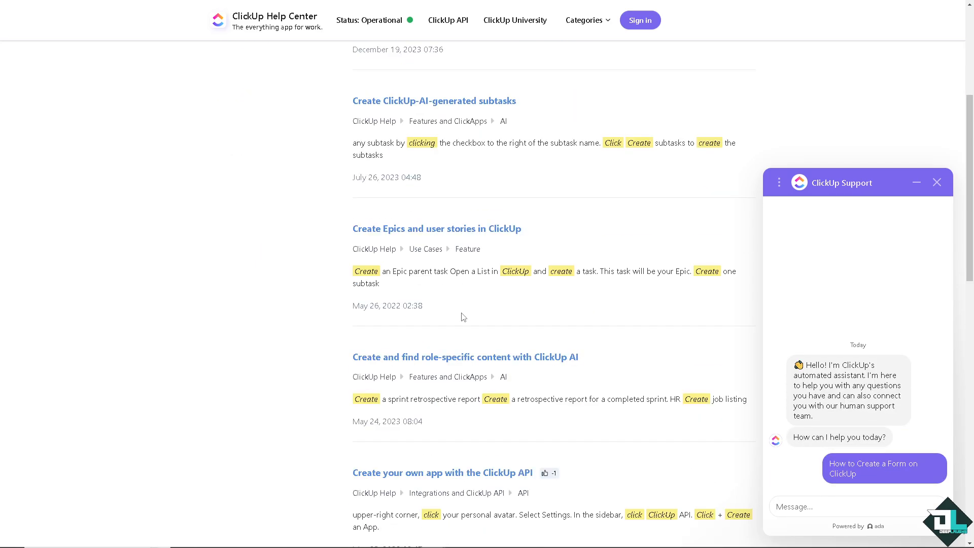
scroll(463, 318, "down", 15)
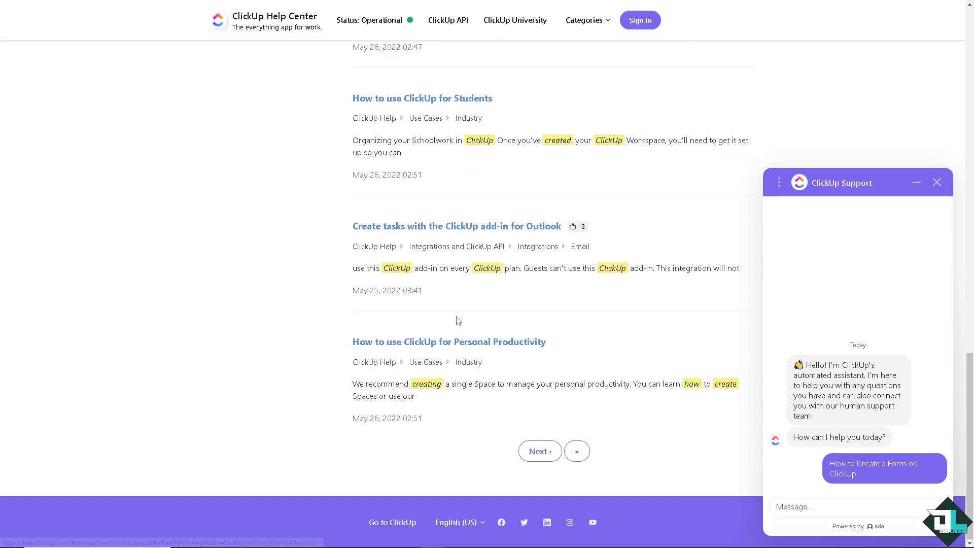
scroll(458, 320, "up", 4)
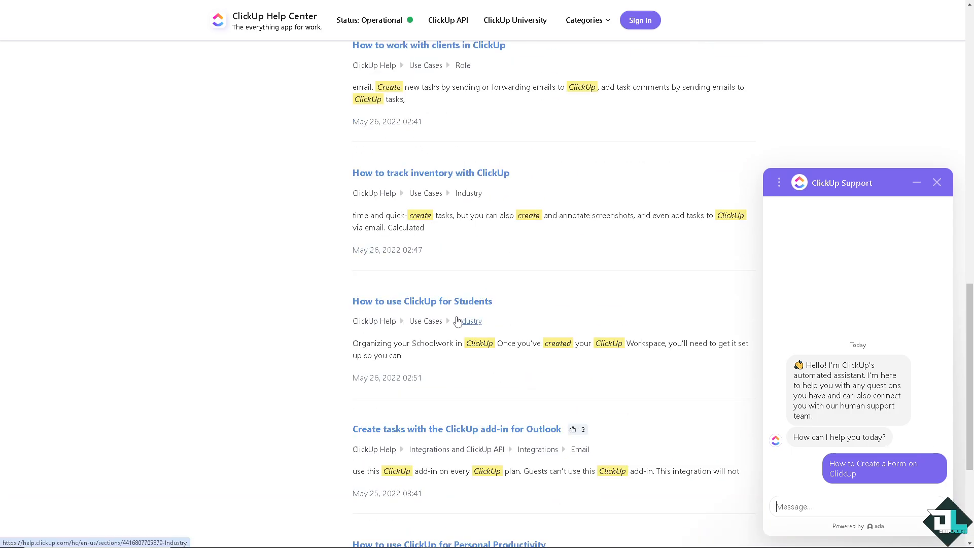
scroll(458, 320, "up", 4)
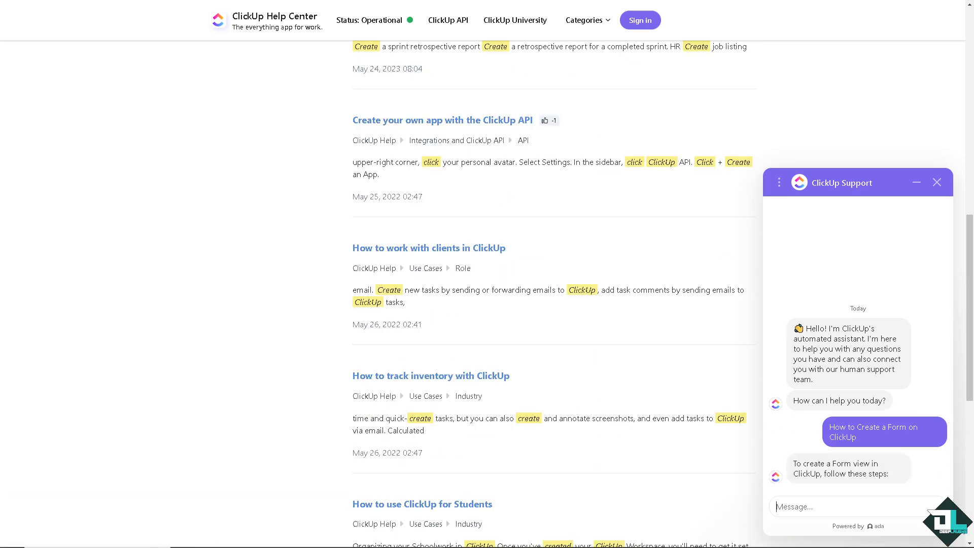